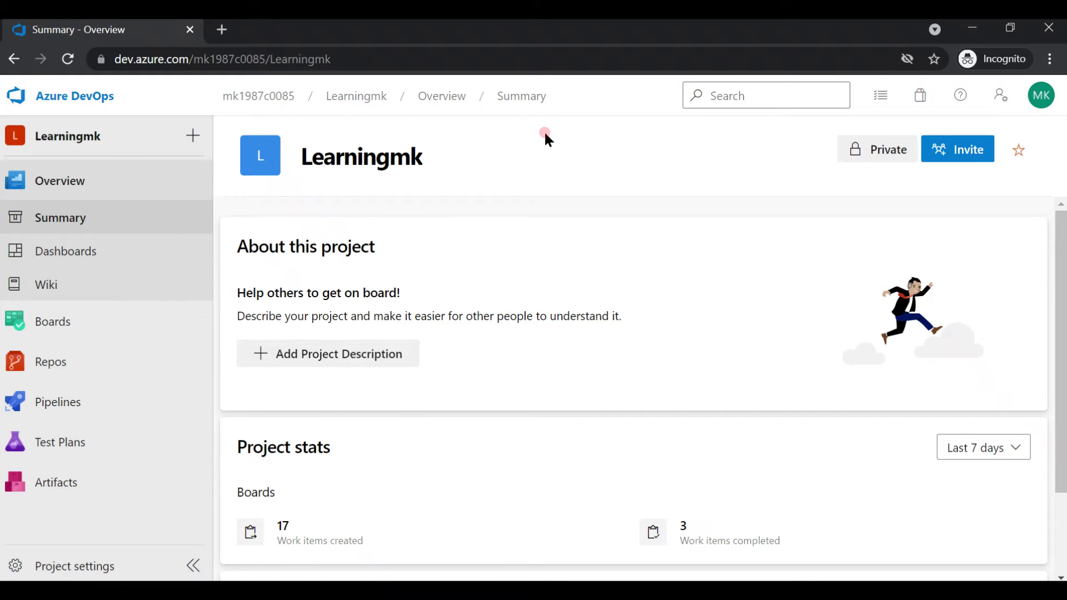
# Start a new Bug work item for Learningmk from the project's + menu
pyautogui.click(191, 143)
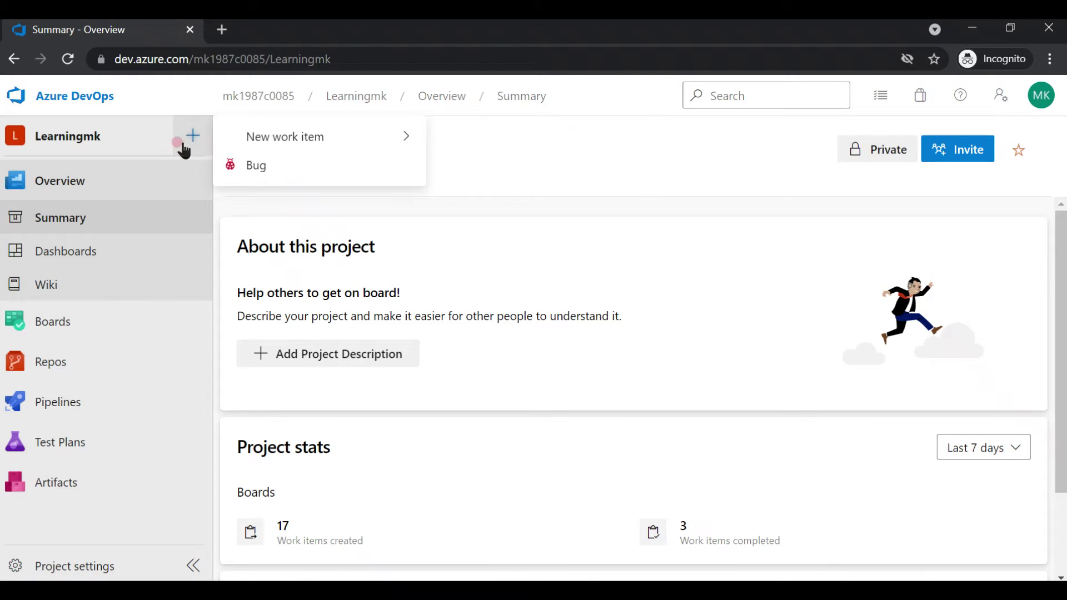
pyautogui.click(295, 169)
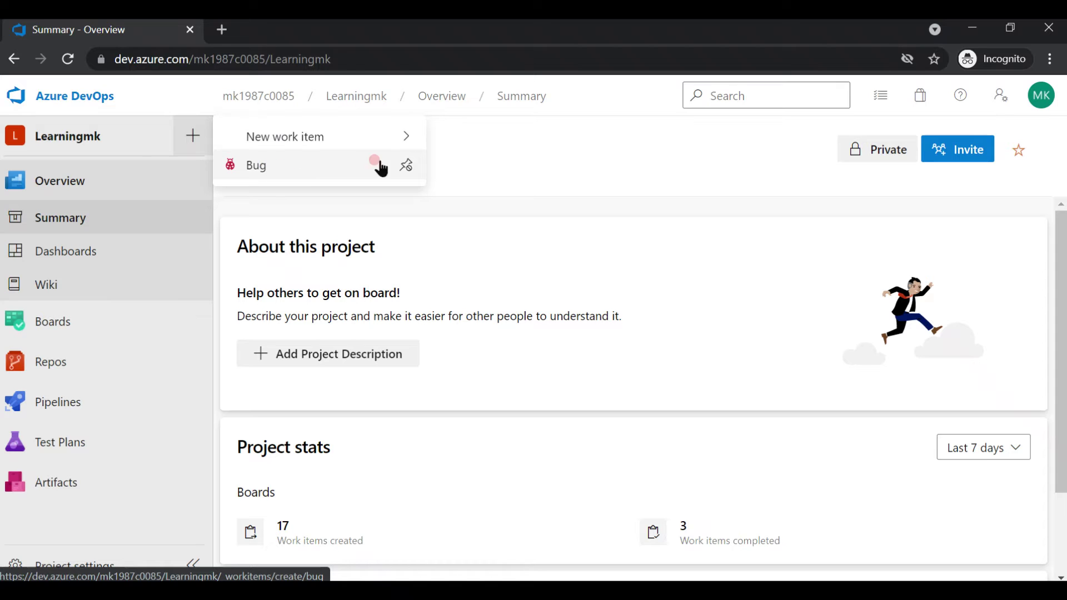
pyautogui.click(288, 171)
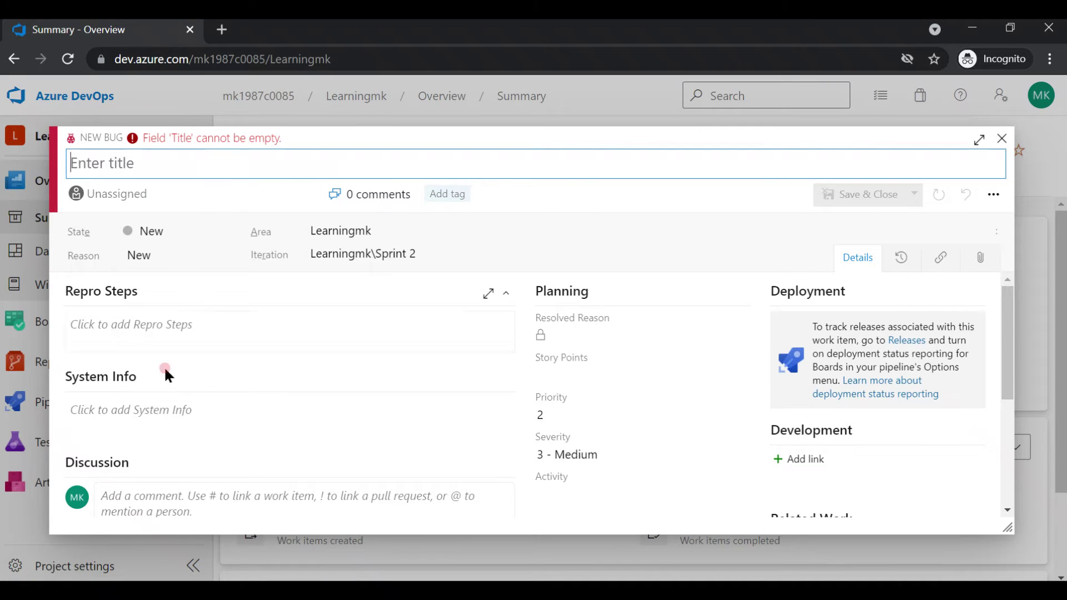
# Visit the Repro Steps, System Info and Discussion fields and erase the junk comment text
pyautogui.click(157, 326)
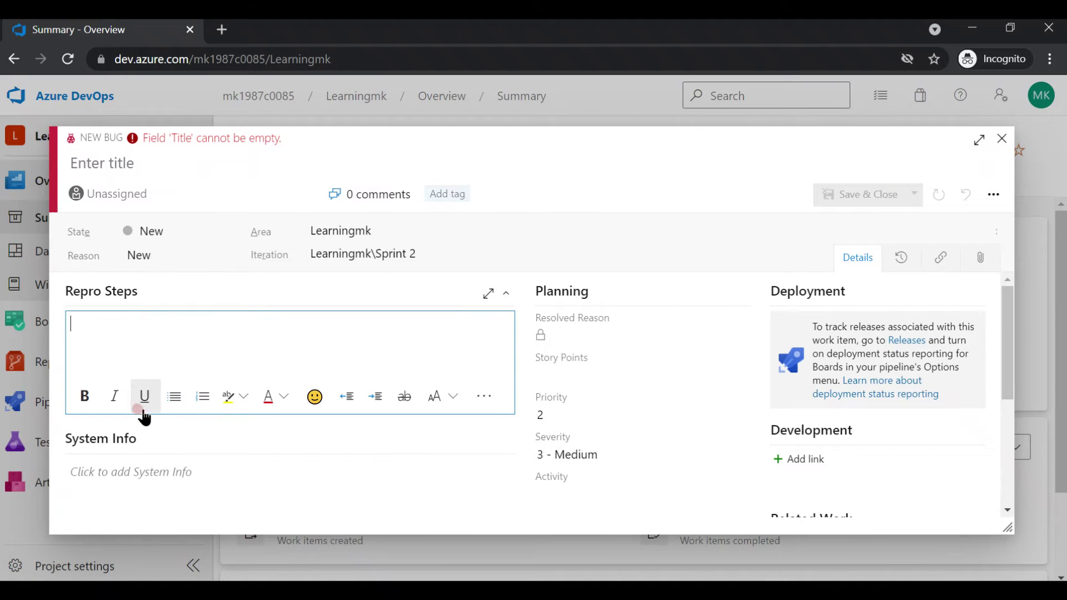
pyautogui.click(179, 471)
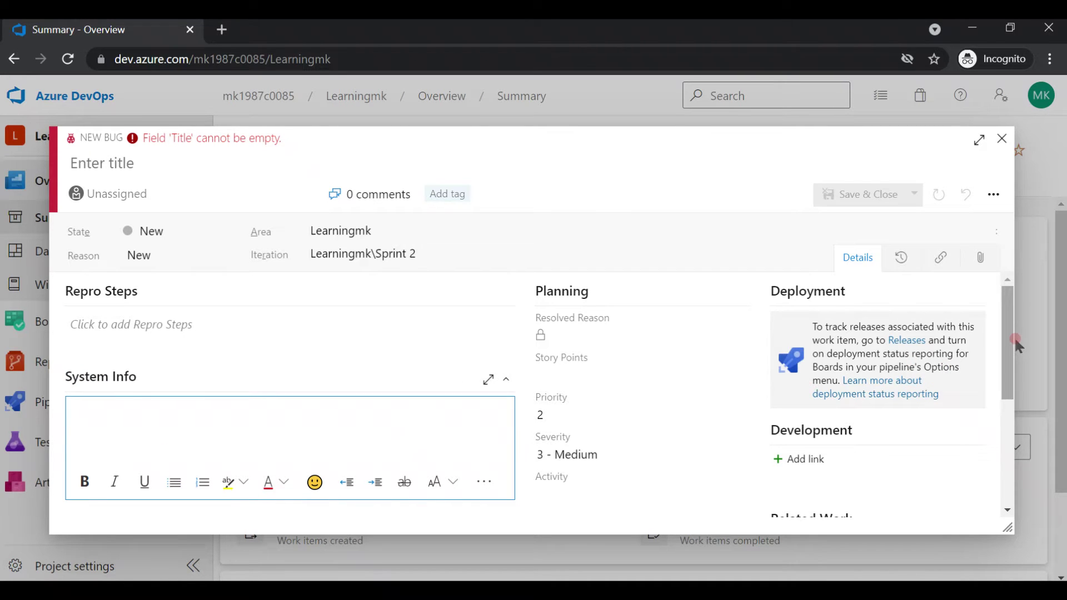
pyautogui.moveTo(1008, 337)
pyautogui.mouseDown()
pyautogui.moveTo(1014, 406)
pyautogui.moveTo(950, 412)
pyautogui.mouseUp()
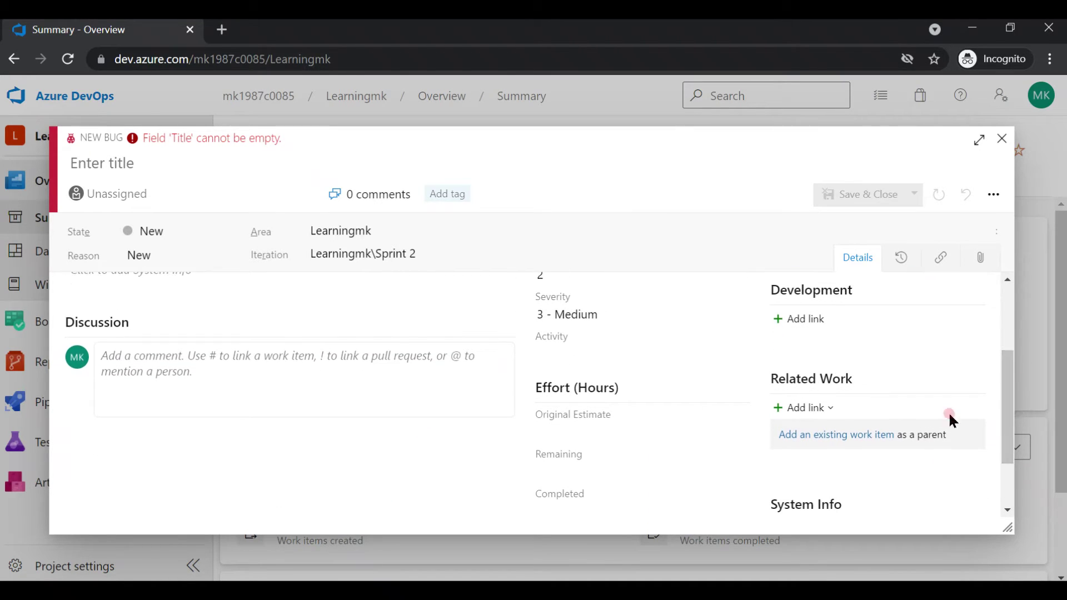
pyautogui.click(234, 359)
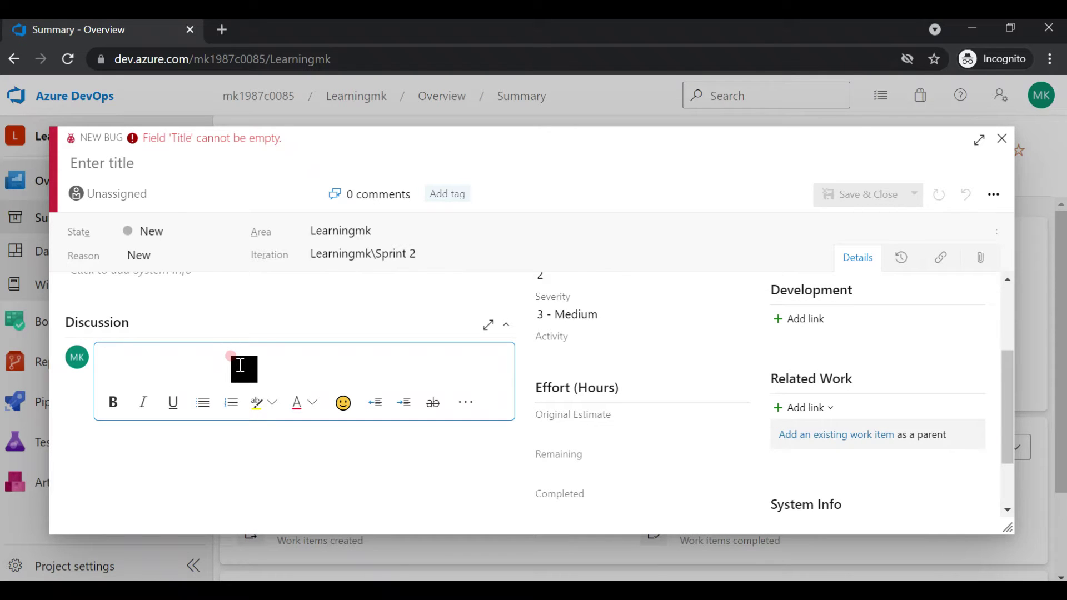
pyautogui.write('asdjflksjflk@')
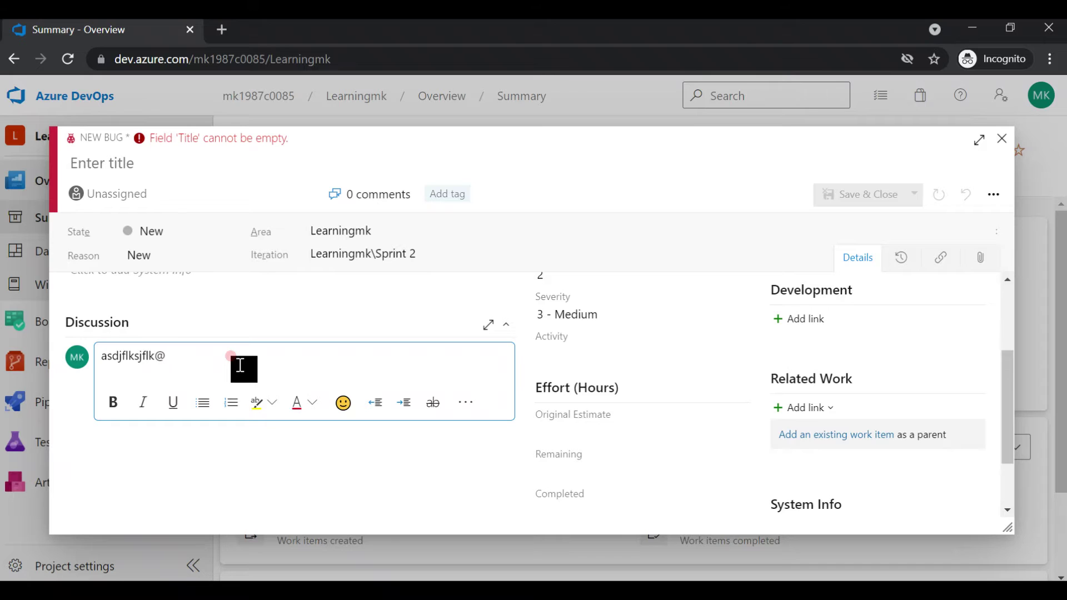
pyautogui.press('BackSpace')
pyautogui.press('BackSpace')
pyautogui.press('BackSpace')
pyautogui.press('BackSpace')
pyautogui.press('BackSpace')
pyautogui.press('BackSpace')
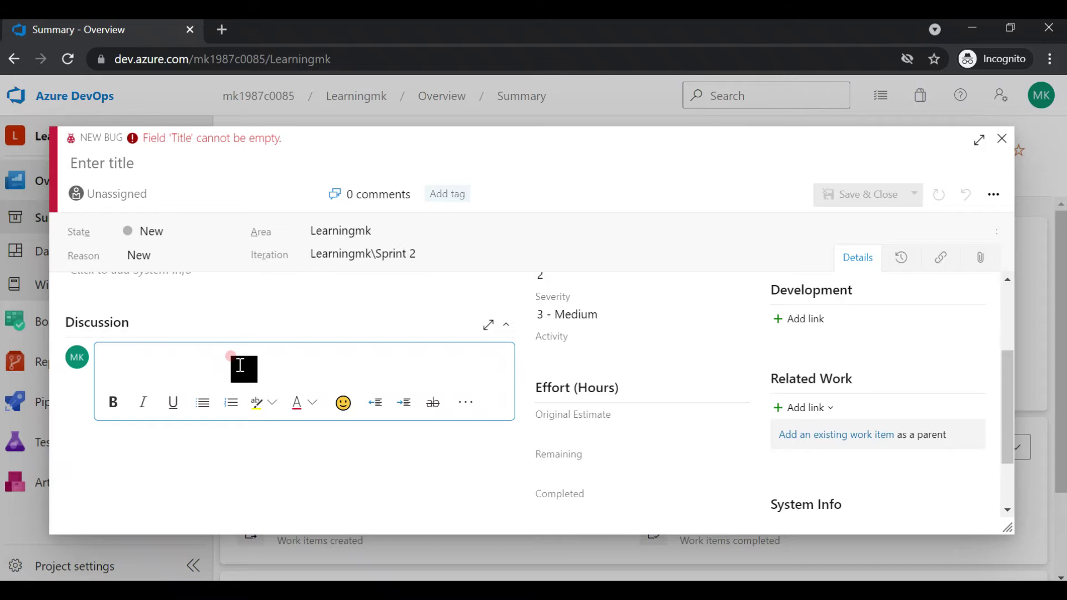
pyautogui.write('@')
pyautogui.press('BackSpace')
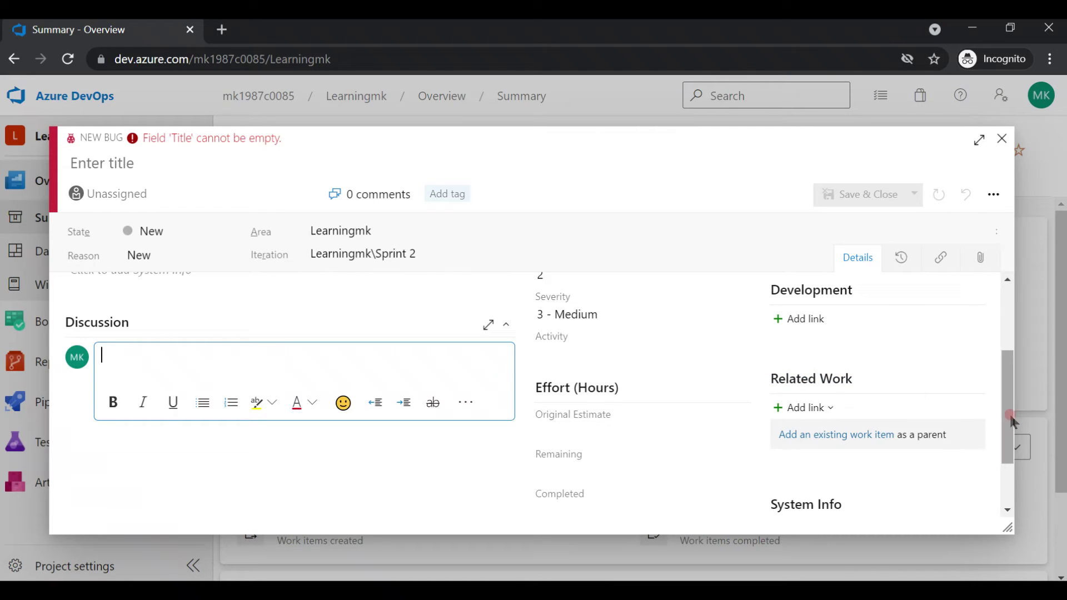
pyautogui.moveTo(1010, 416); pyautogui.dragTo(1014, 330)
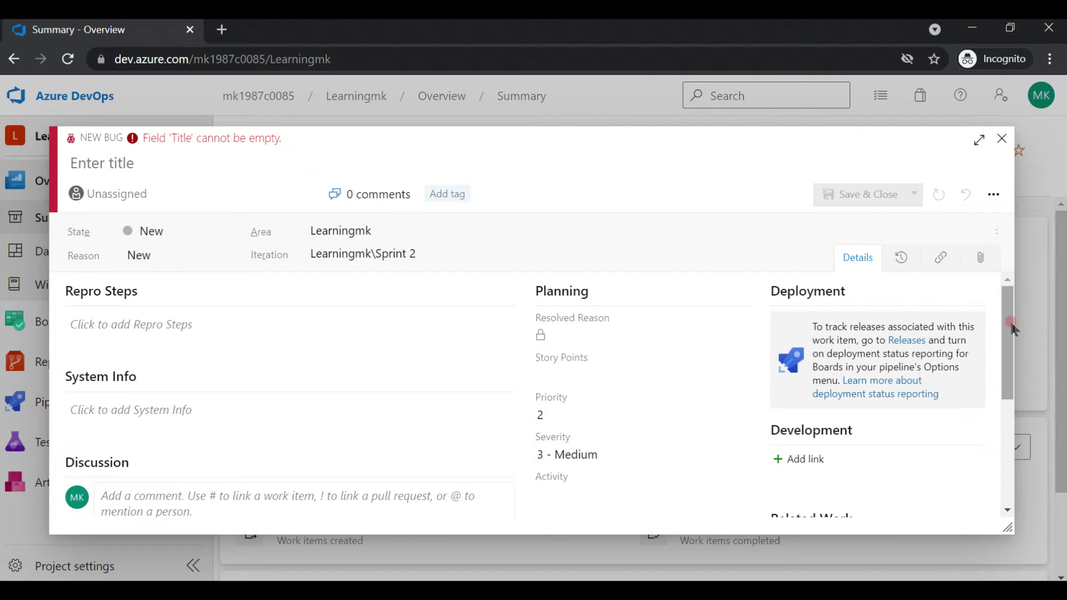
pyautogui.moveTo(1009, 319); pyautogui.dragTo(1015, 422)
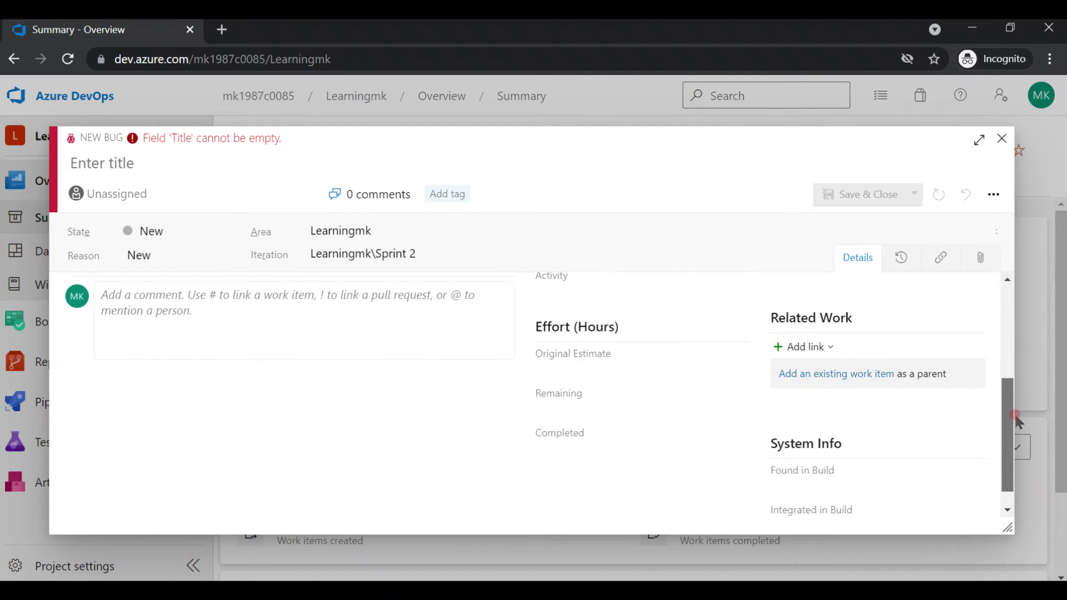
pyautogui.scroll(-1, 1016, 421)
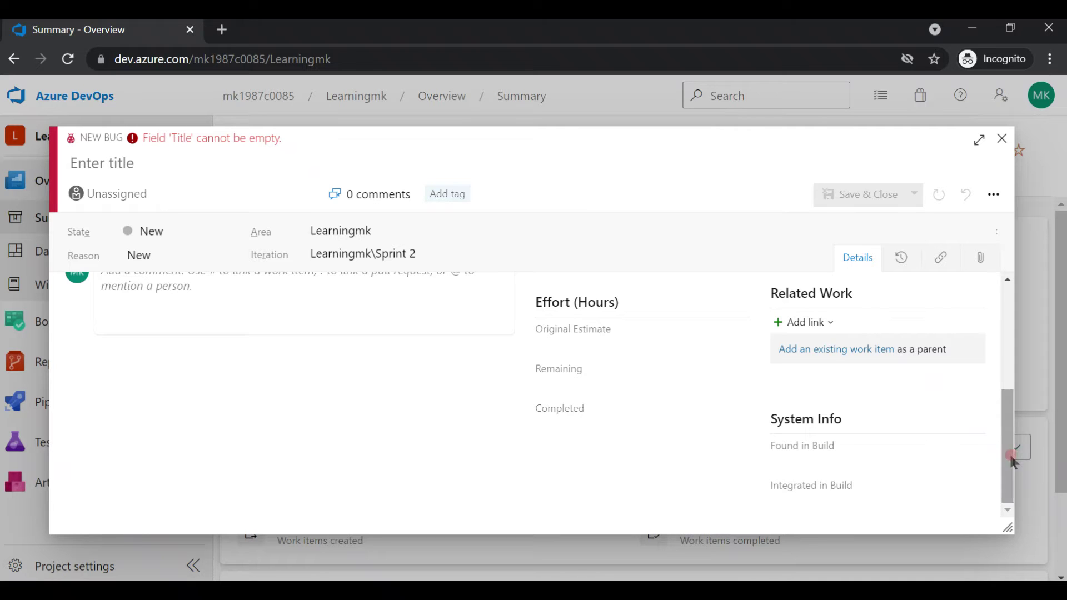
pyautogui.moveTo(1011, 459); pyautogui.dragTo(1010, 344)
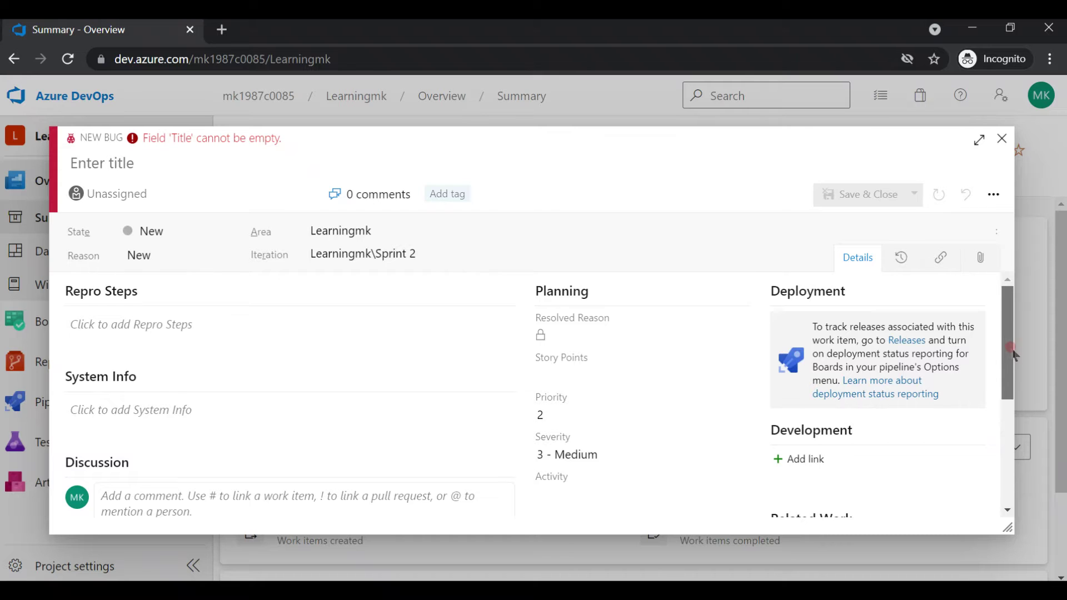
pyautogui.moveTo(1013, 344); pyautogui.dragTo(1012, 387)
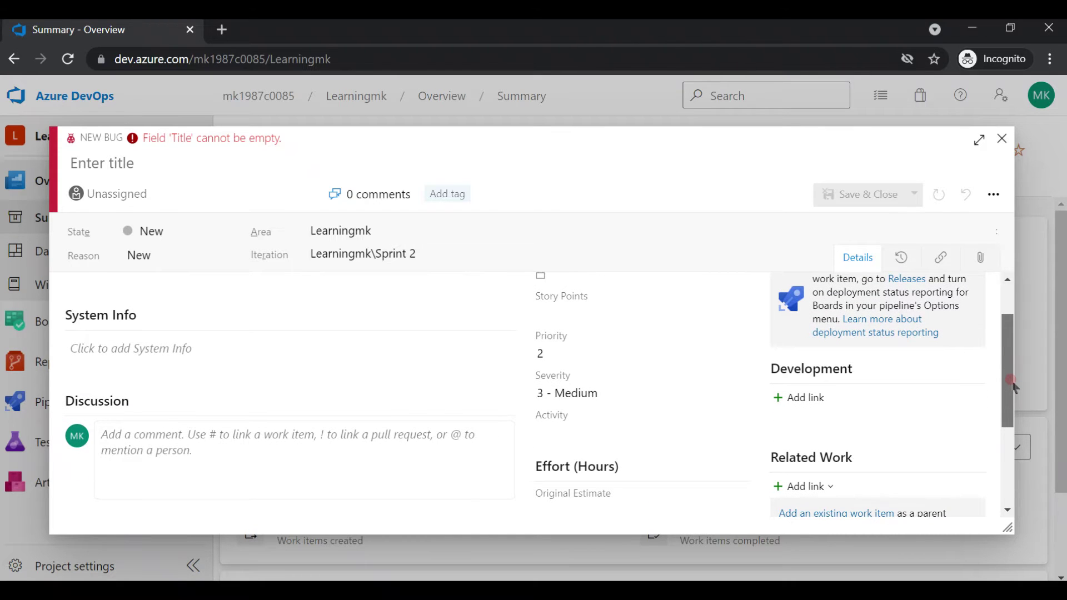
pyautogui.moveTo(1012, 387); pyautogui.dragTo(1013, 421)
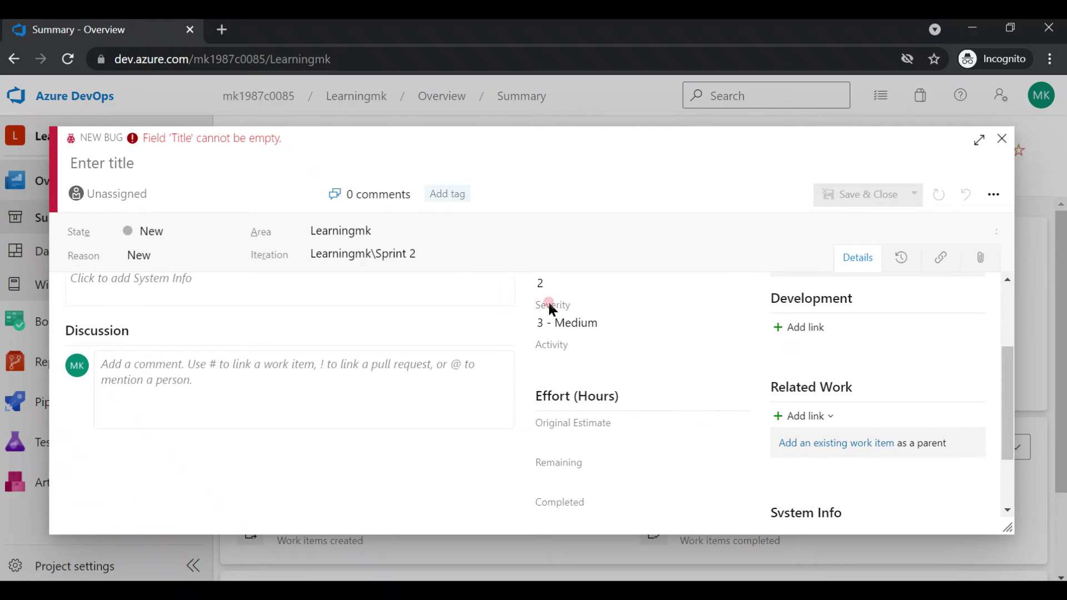
pyautogui.click(821, 422)
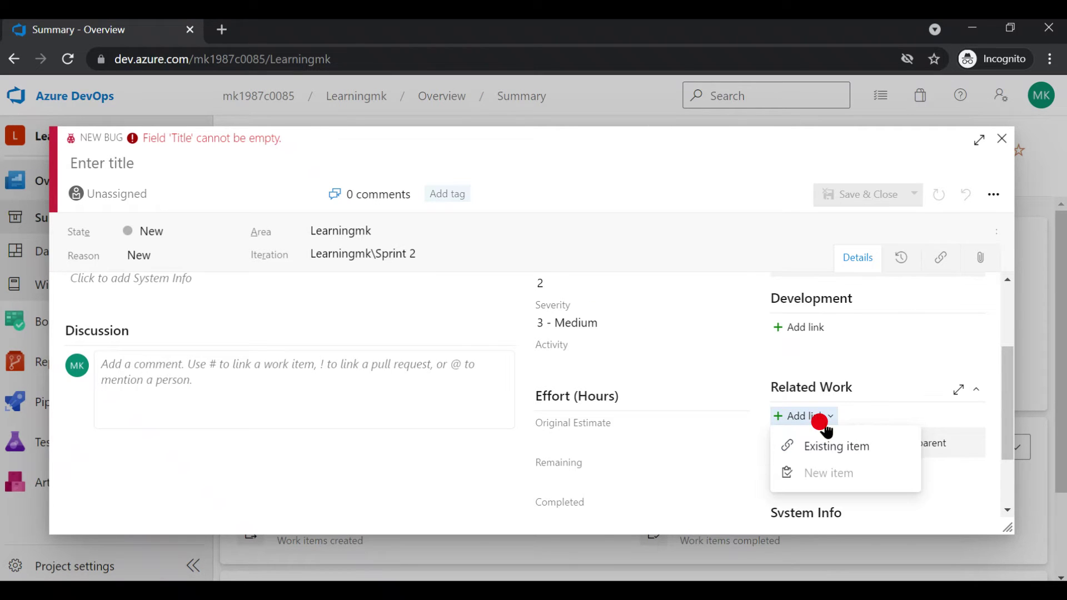
pyautogui.click(833, 445)
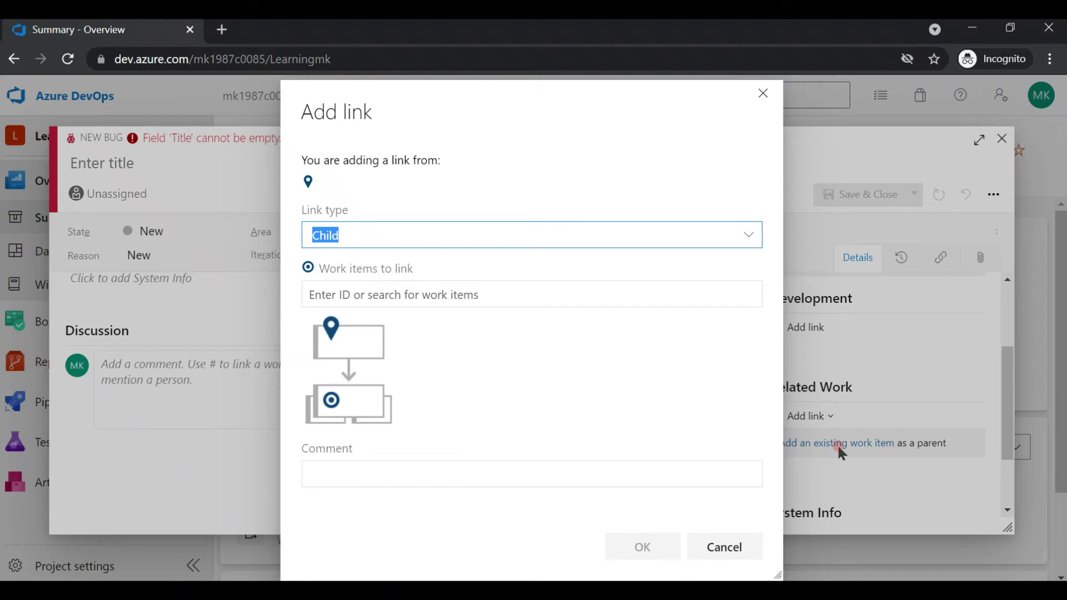
pyautogui.click(507, 291)
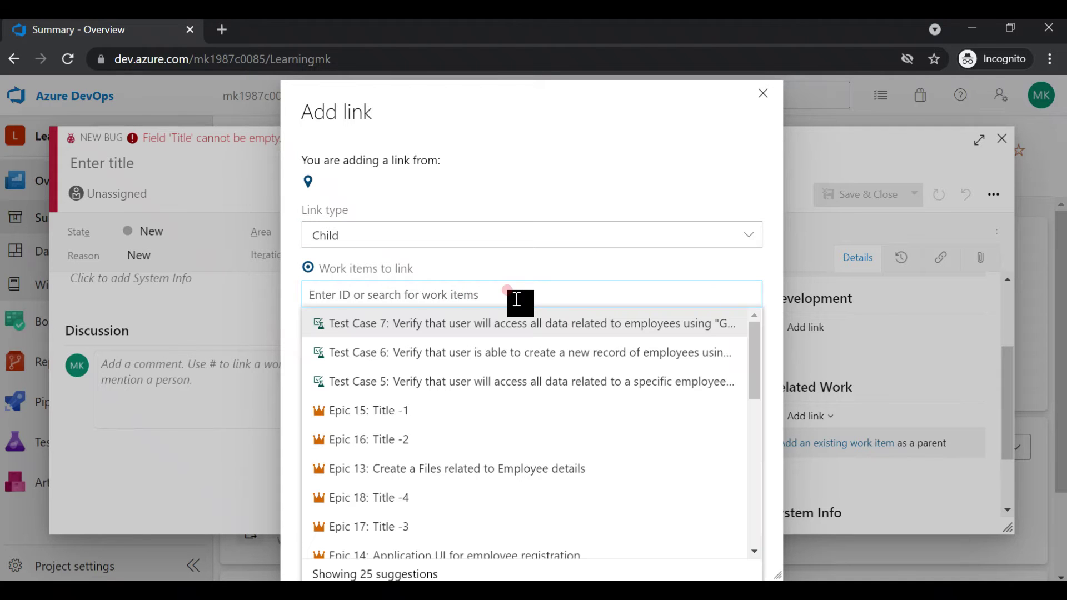
pyautogui.click(386, 326)
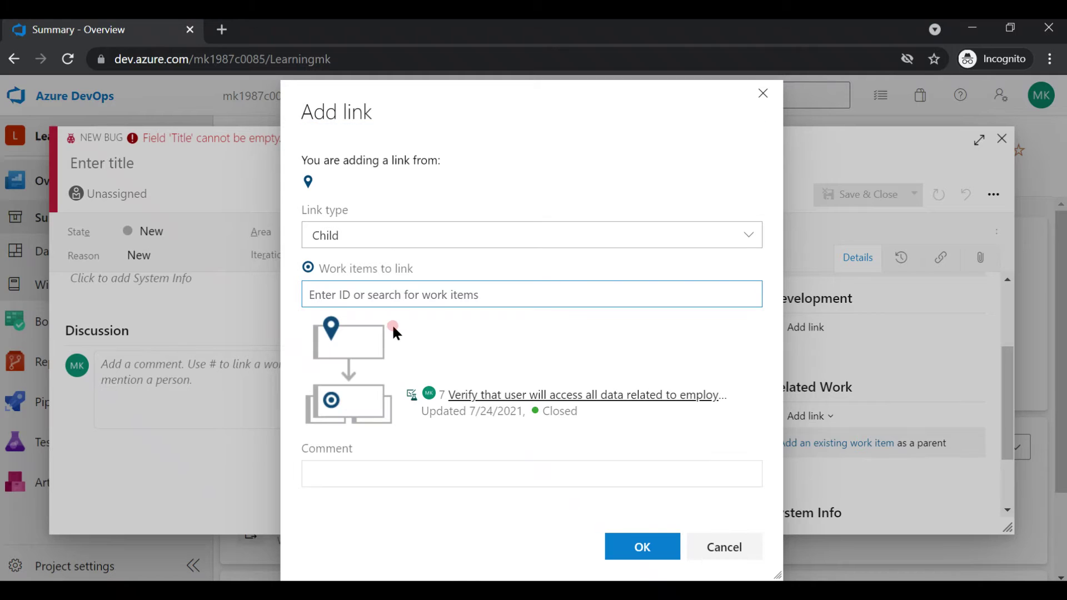
pyautogui.click(391, 234)
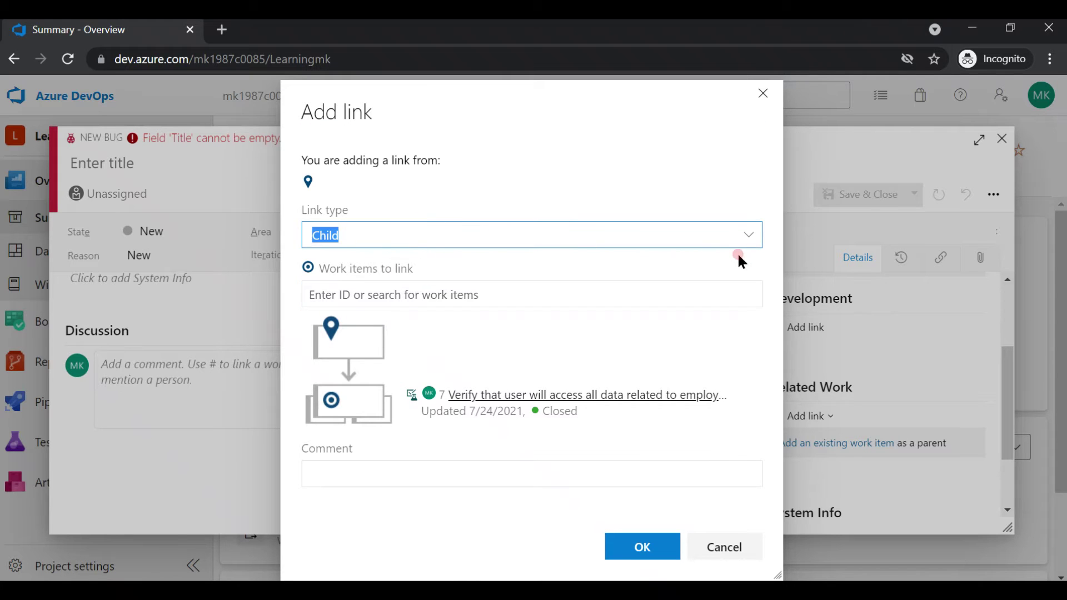
pyautogui.click(752, 241)
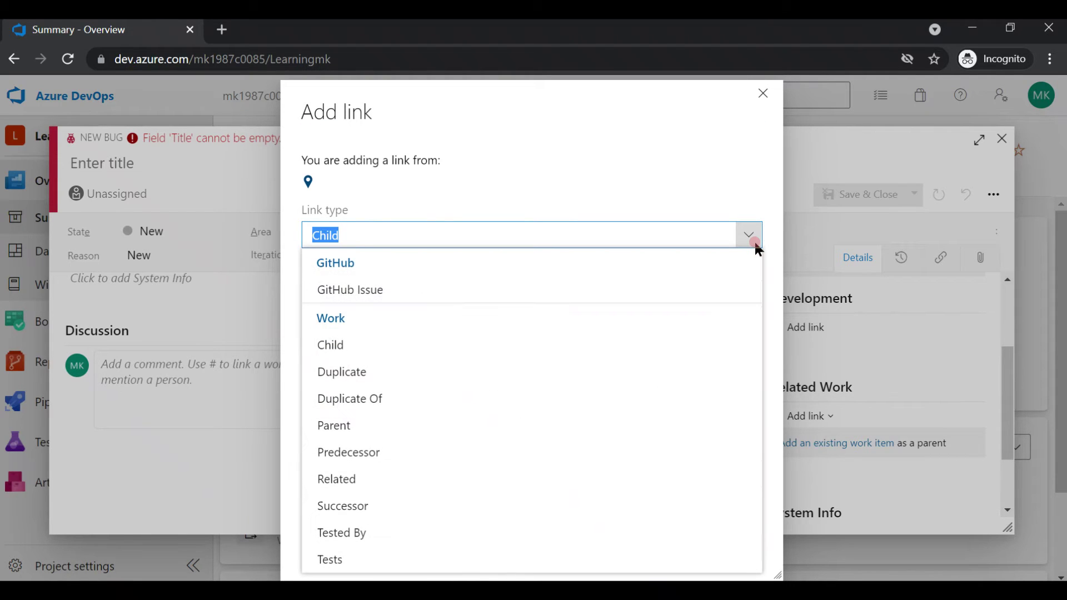
pyautogui.write('Tested By')
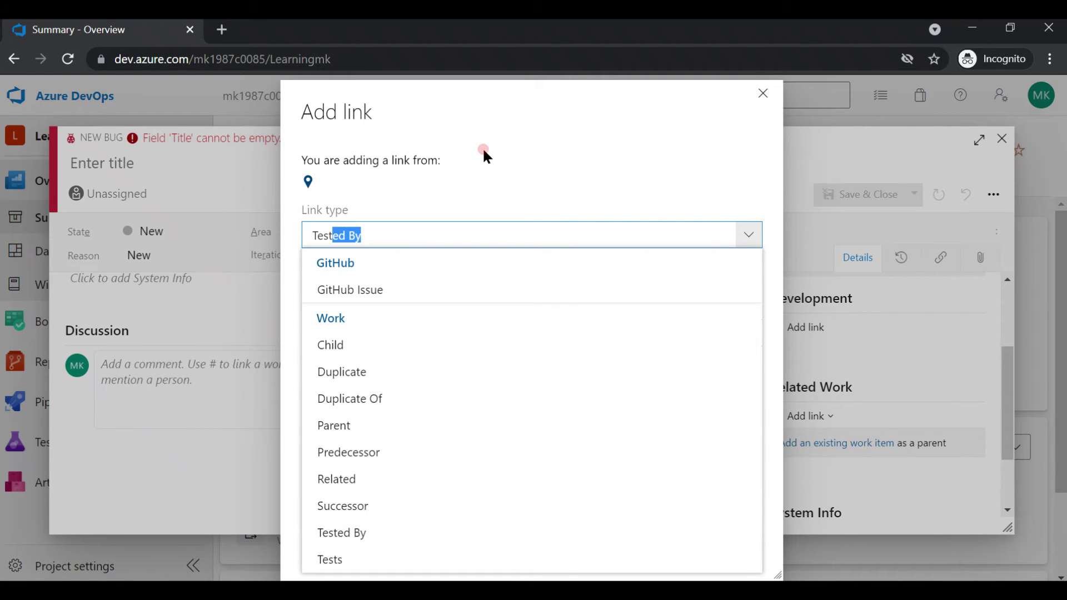
pyautogui.click(444, 199)
pyautogui.moveTo(374, 235); pyautogui.dragTo(298, 235)
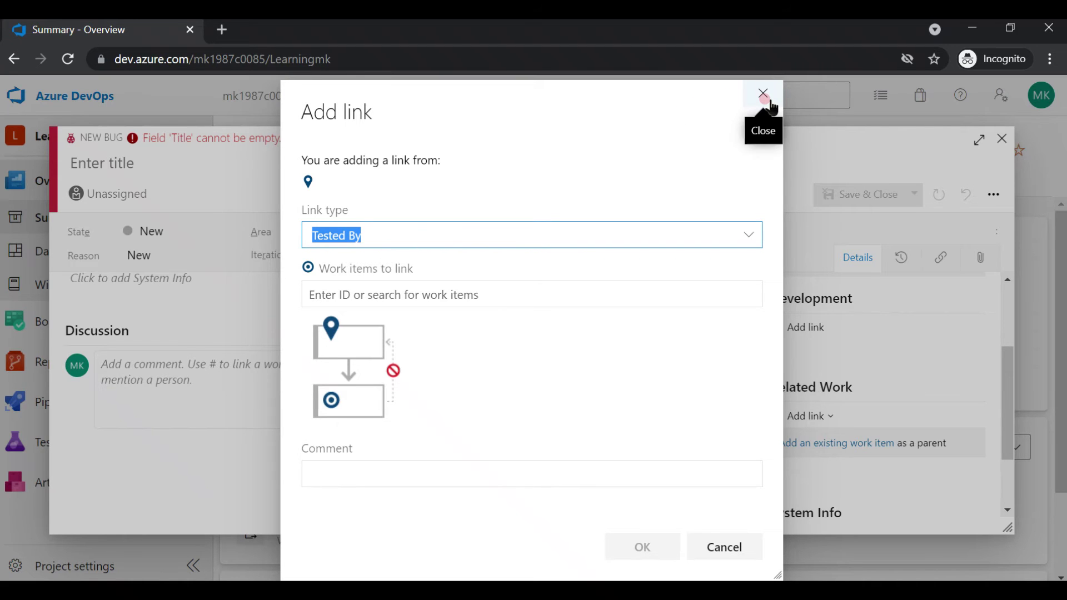
pyautogui.click(764, 96)
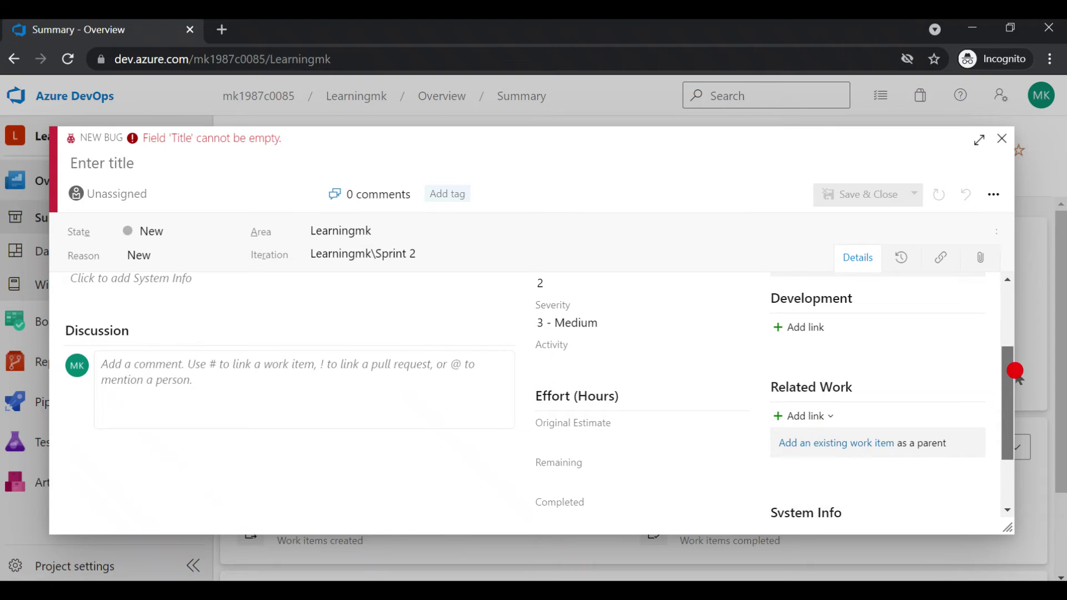
pyautogui.moveTo(1015, 373); pyautogui.dragTo(977, 354)
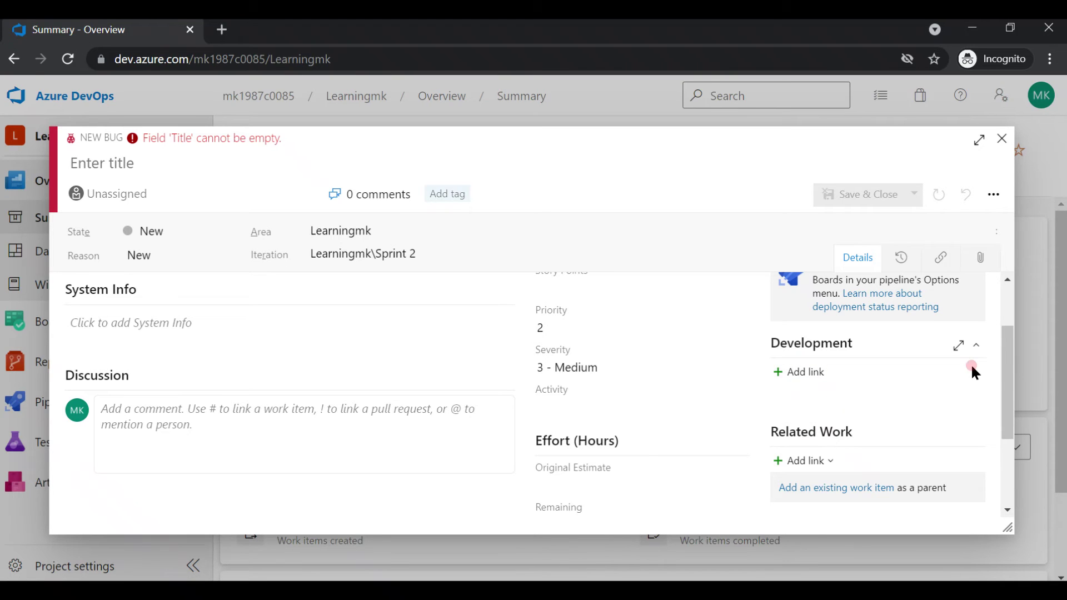
# Review the untitled bug's History, Links and empty Attachments tabs, then close it unsaved
pyautogui.click(1010, 376)
pyautogui.scroll(3, 1010, 376)
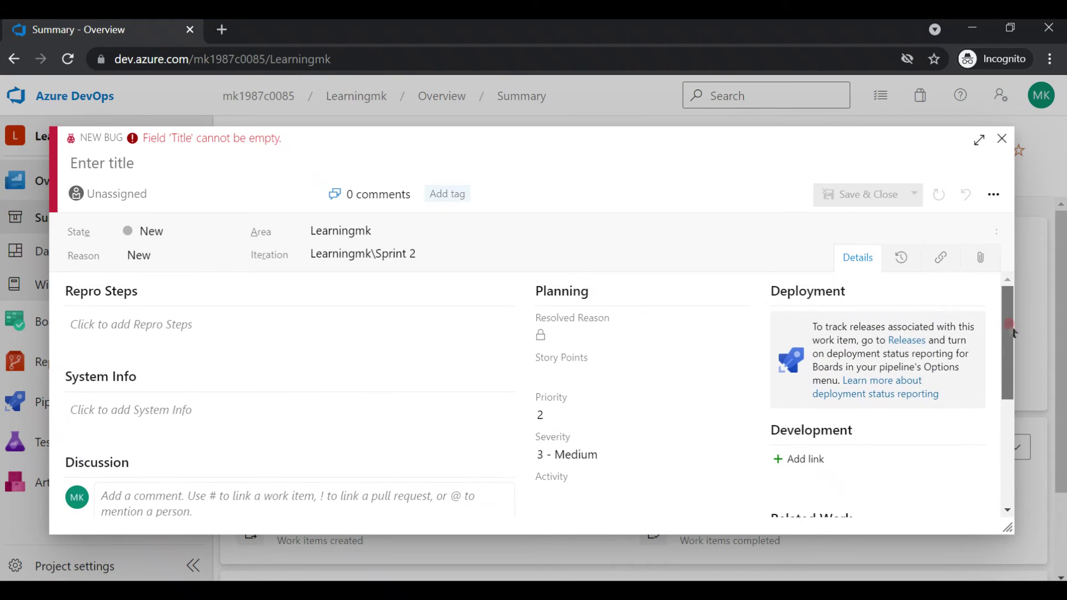
pyautogui.click(910, 270)
pyautogui.click(766, 341)
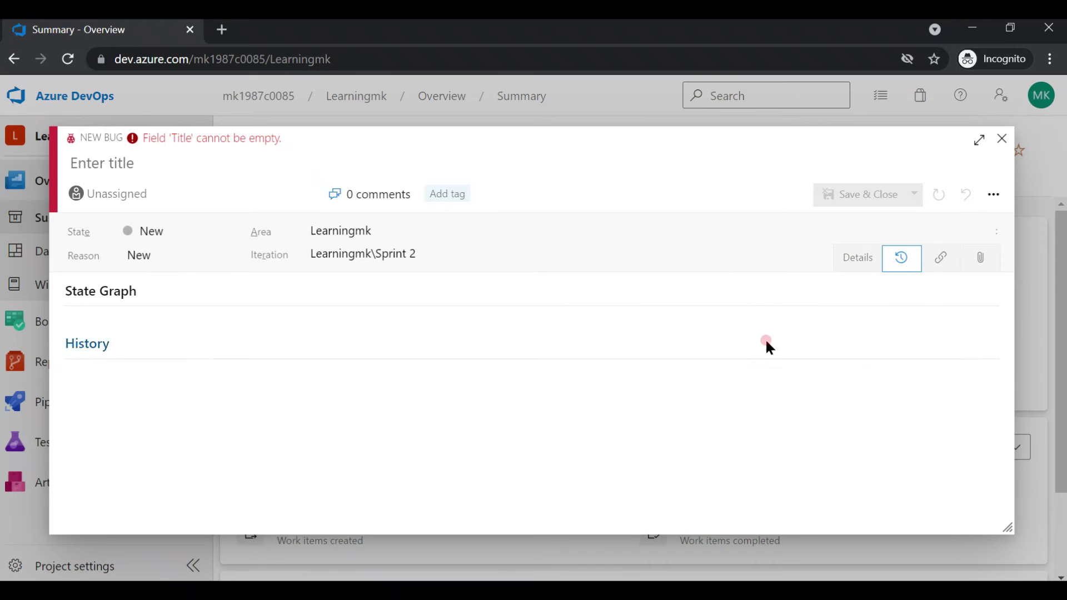
pyautogui.click(937, 254)
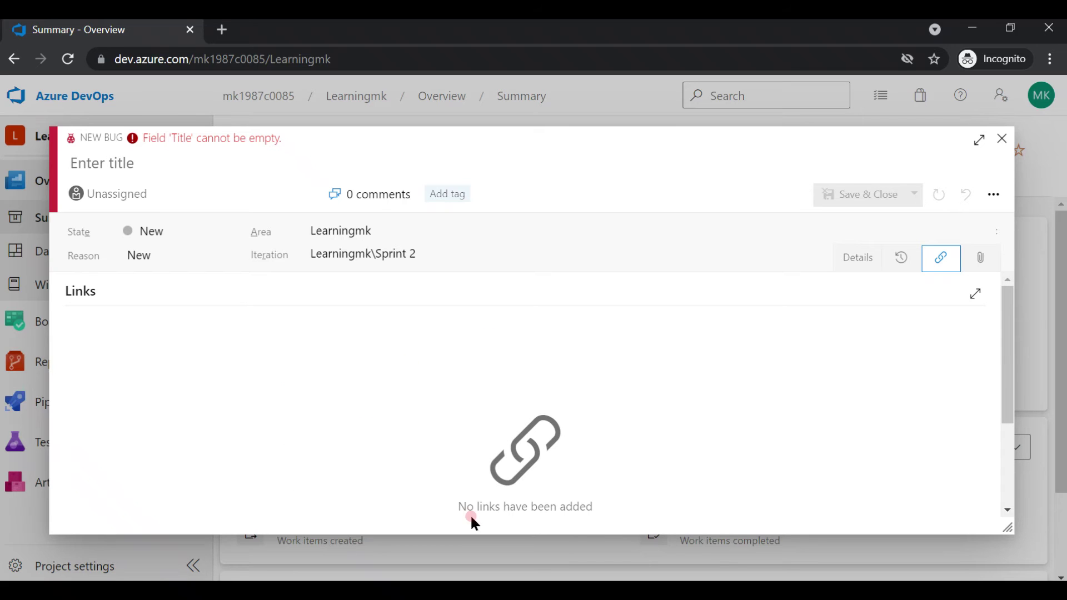
pyautogui.click(983, 256)
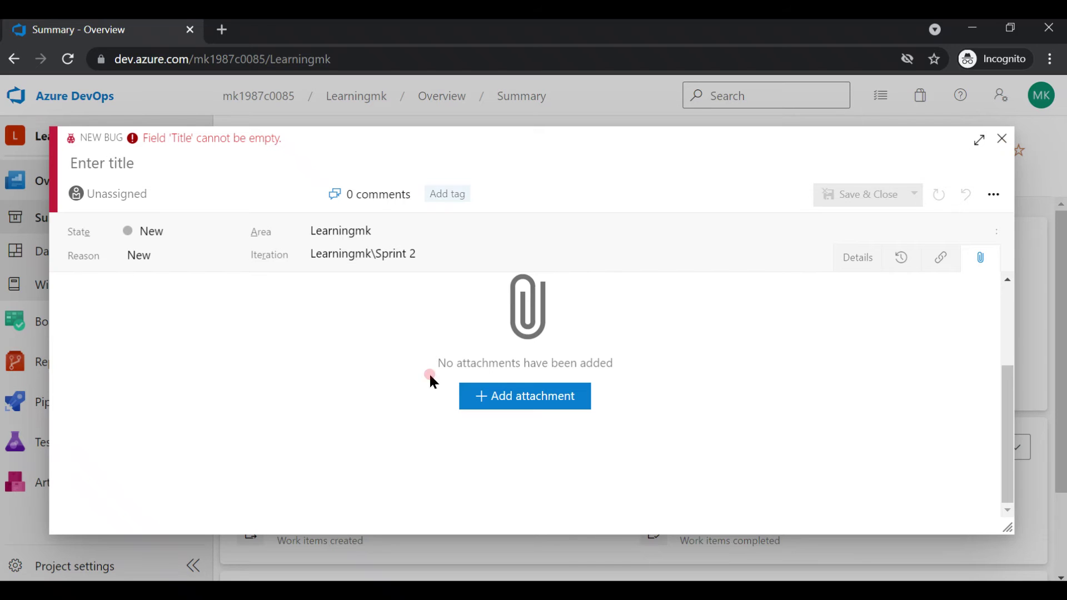
pyautogui.click(1001, 138)
pyautogui.moveTo(60, 442)
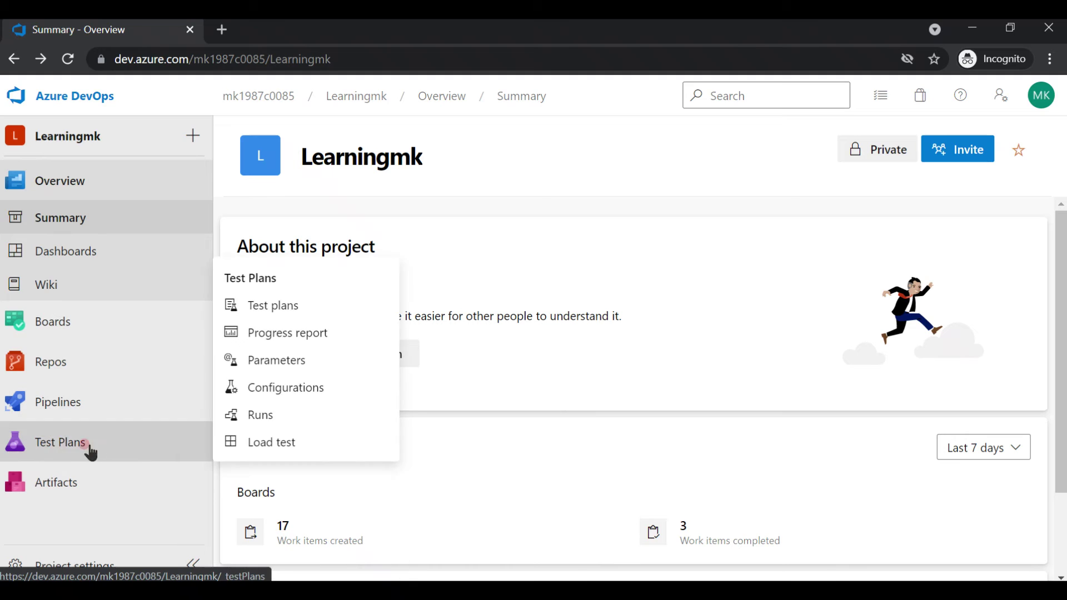
# In Test Plans, list the API suite's five test points and open the blocked PUT API result
pyautogui.click(88, 442)
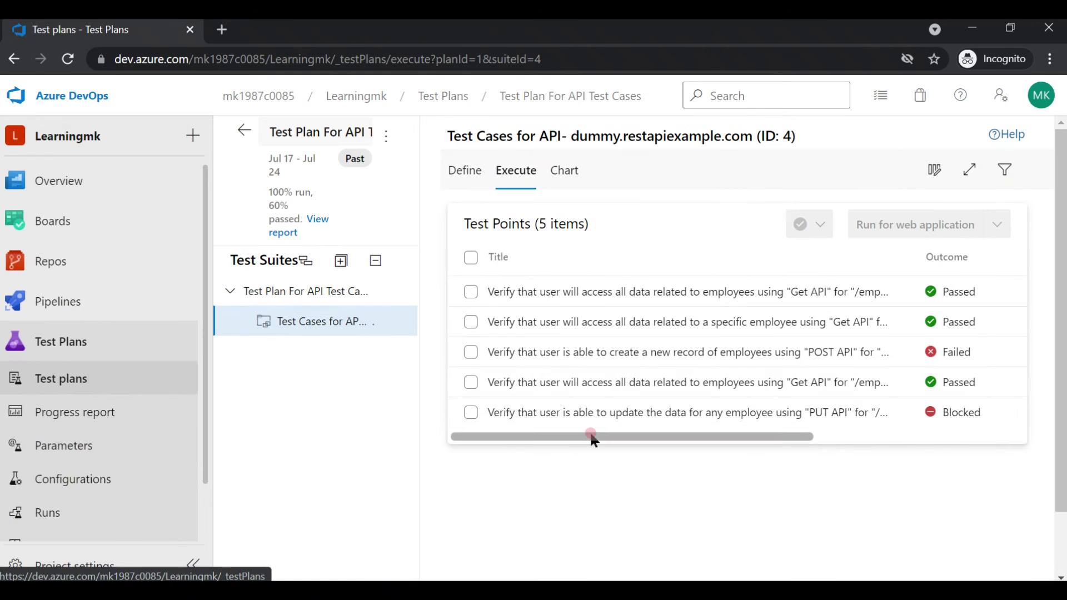
pyautogui.click(513, 171)
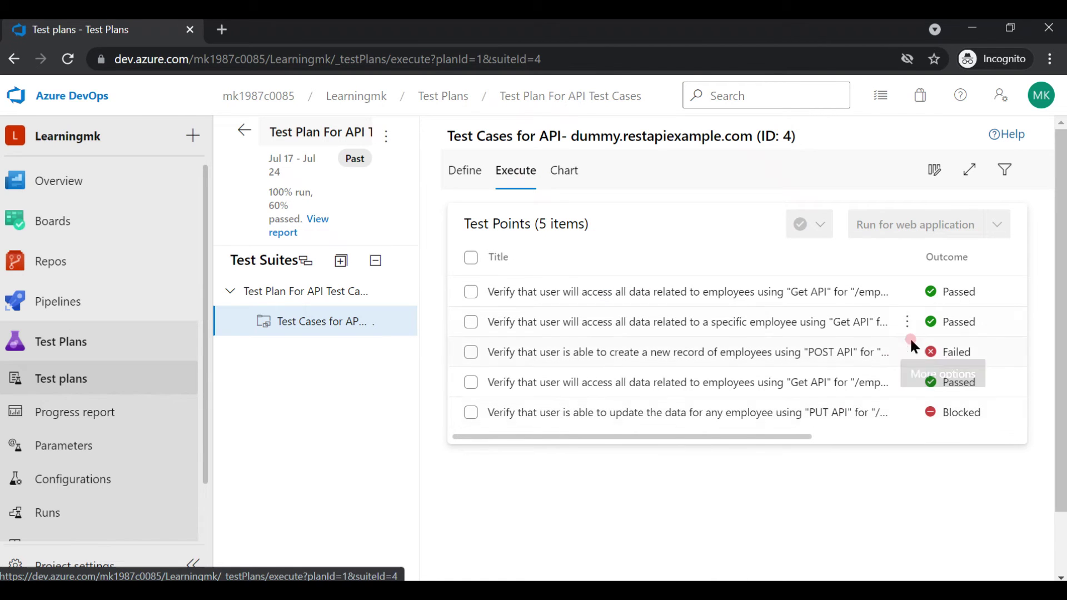
pyautogui.moveTo(834, 413)
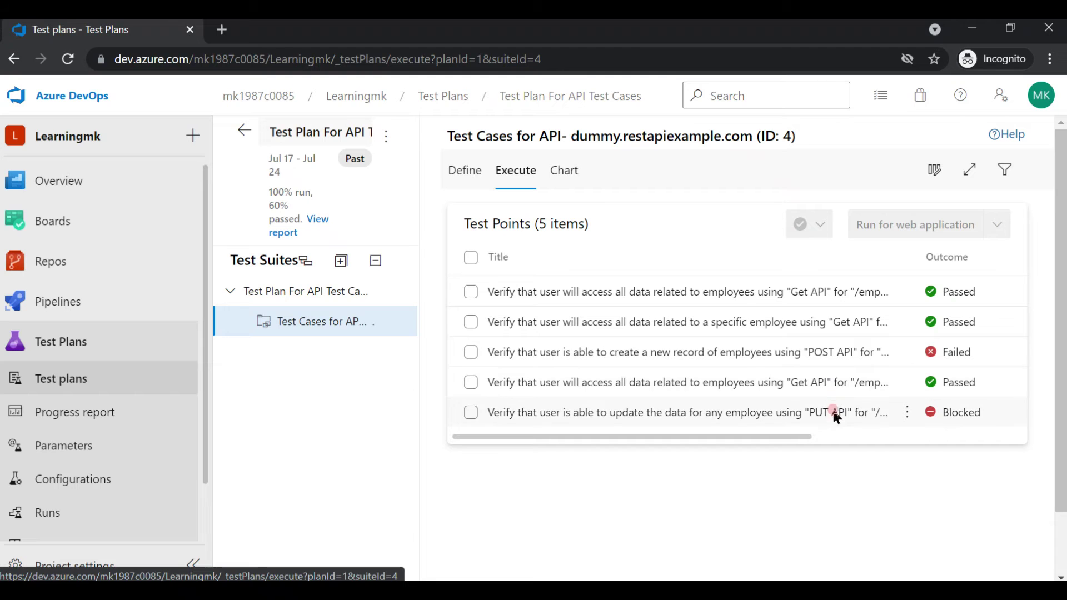
pyautogui.click(835, 421)
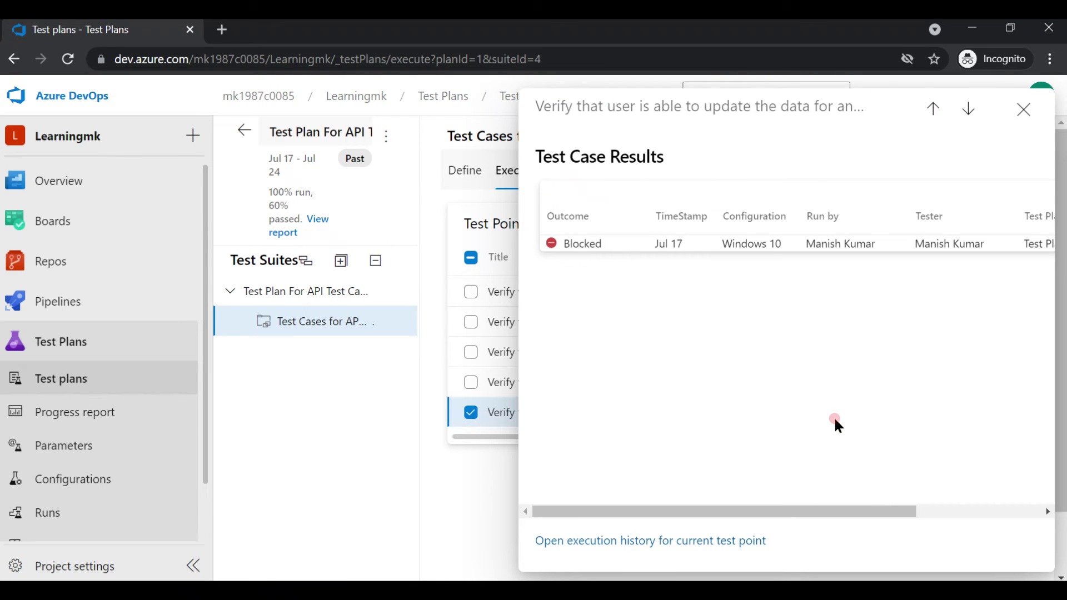
pyautogui.click(702, 243)
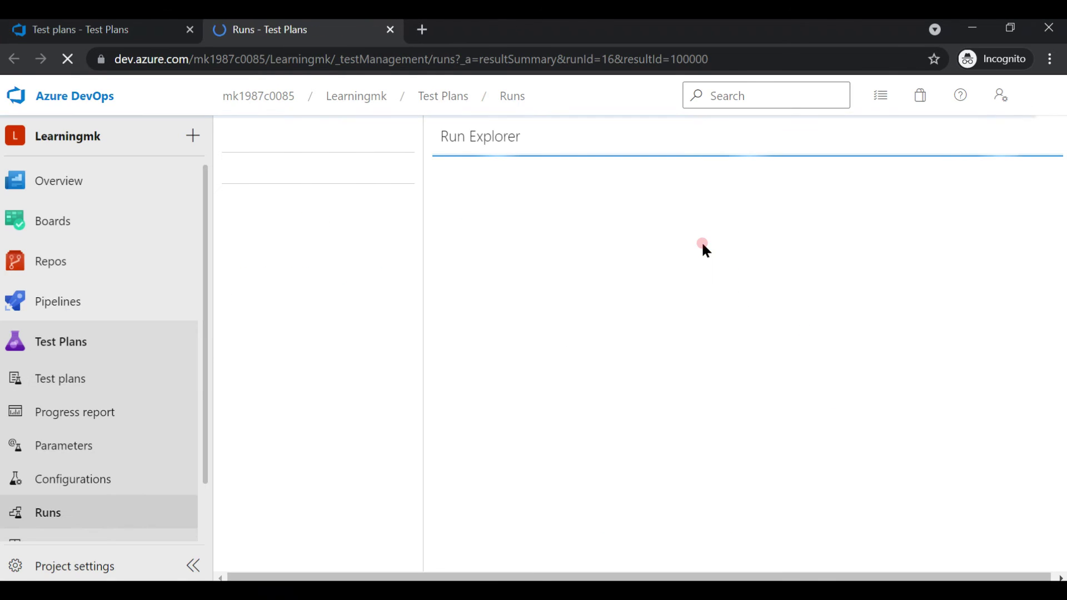
# Create a new bug from the blocked Run 16 result via its Bug dropdown
pyautogui.click(534, 200)
pyautogui.click(531, 241)
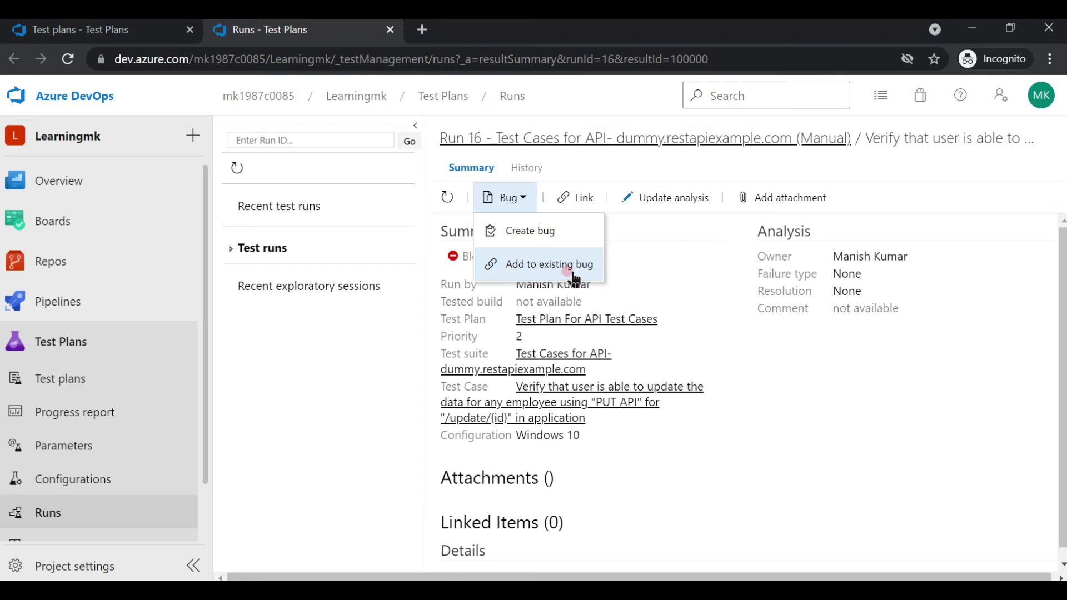
pyautogui.click(543, 243)
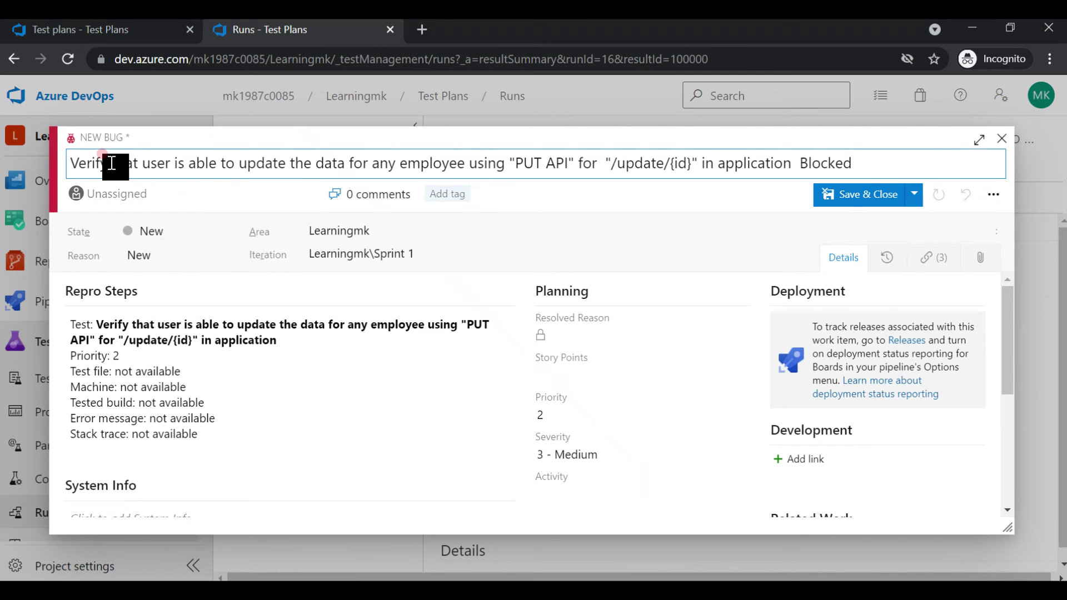
# Review the prefilled repro steps and the bug title ending in 'Blocked'
pyautogui.moveTo(82, 325); pyautogui.dragTo(208, 389)
pyautogui.click(146, 164)
pyautogui.moveTo(1005, 336); pyautogui.dragTo(1013, 421)
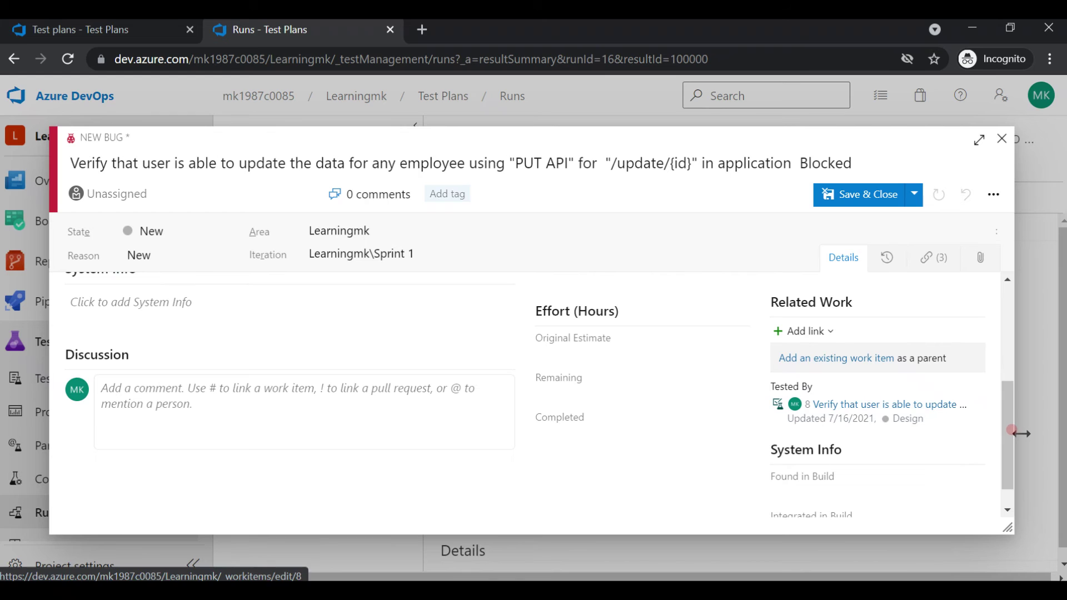
pyautogui.moveTo(1009, 433); pyautogui.dragTo(1005, 373)
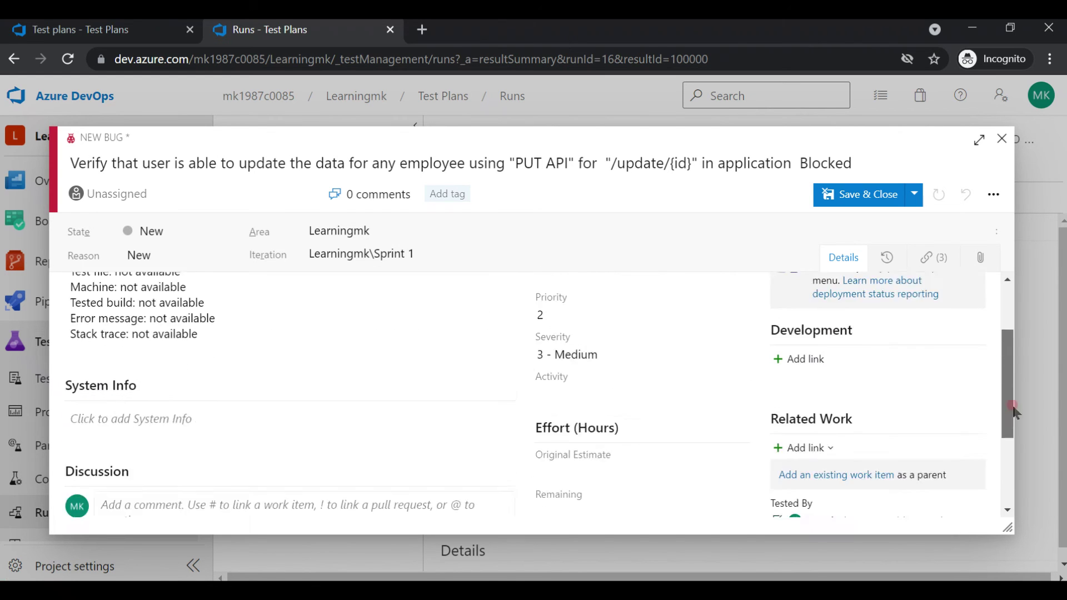
pyautogui.moveTo(1005, 374)
pyautogui.mouseDown()
pyautogui.moveTo(1011, 510)
pyautogui.moveTo(1011, 313)
pyautogui.mouseUp()
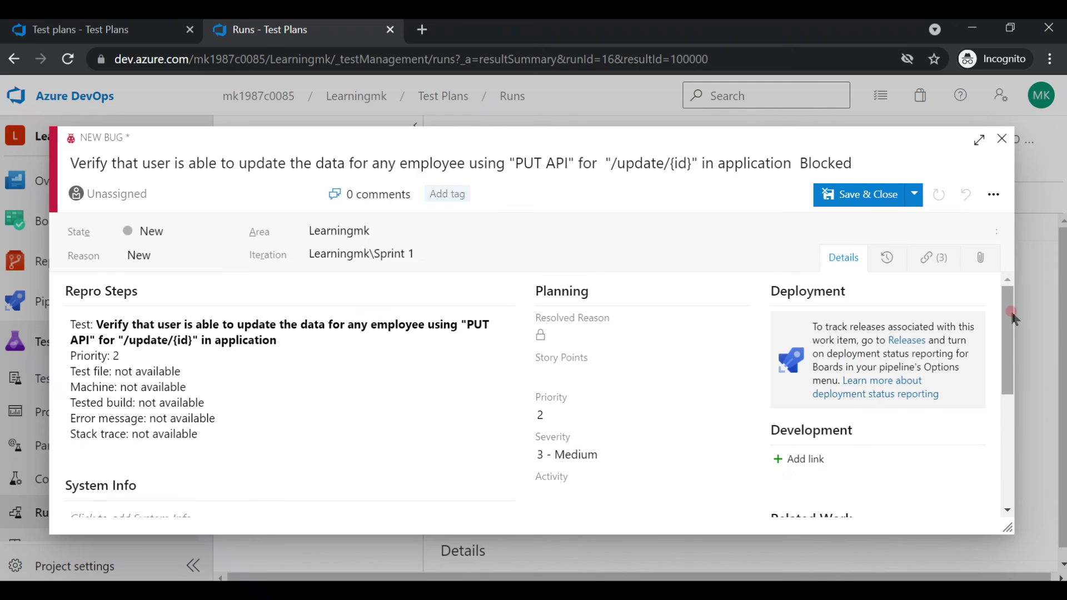
# Capture the whole bug form with Greenshot and copy the screenshot to the clipboard
pyautogui.press('Print')
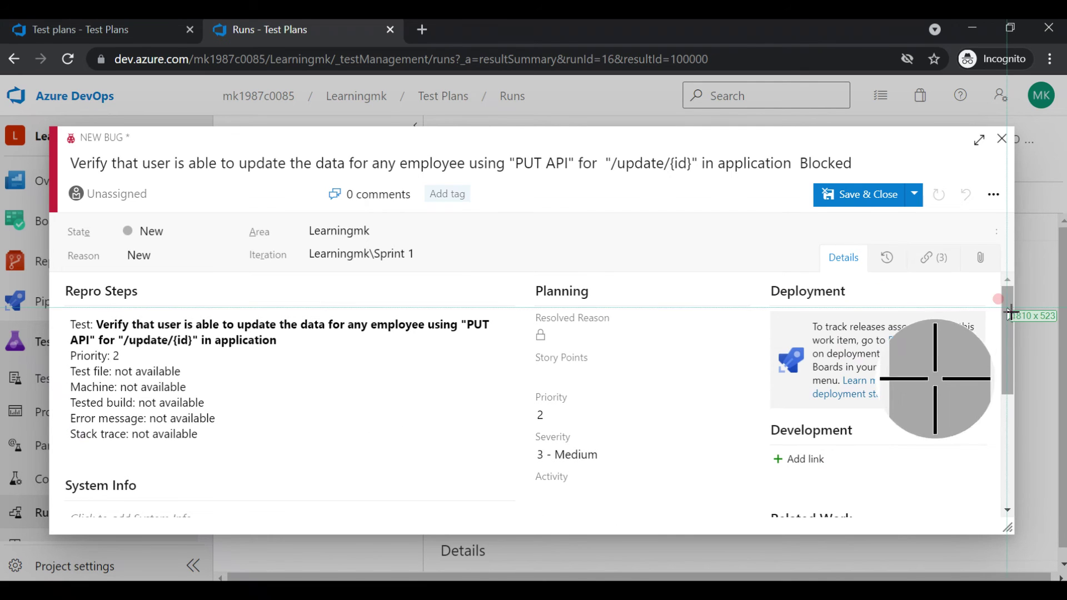
pyautogui.moveTo(53, 126); pyautogui.dragTo(1017, 536)
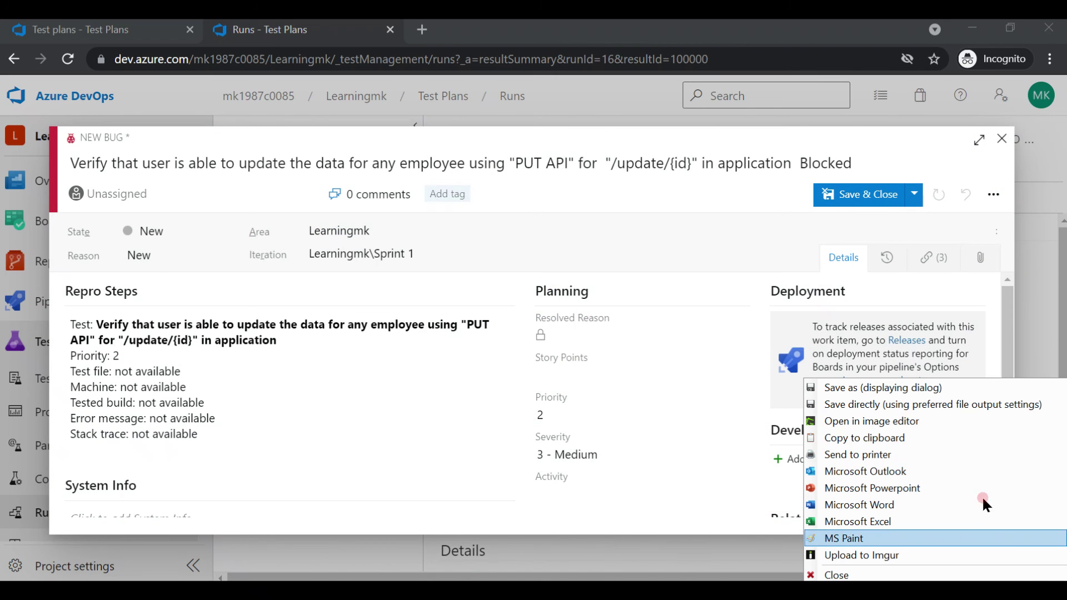
pyautogui.click(892, 439)
pyautogui.moveTo(1006, 317); pyautogui.dragTo(1013, 414)
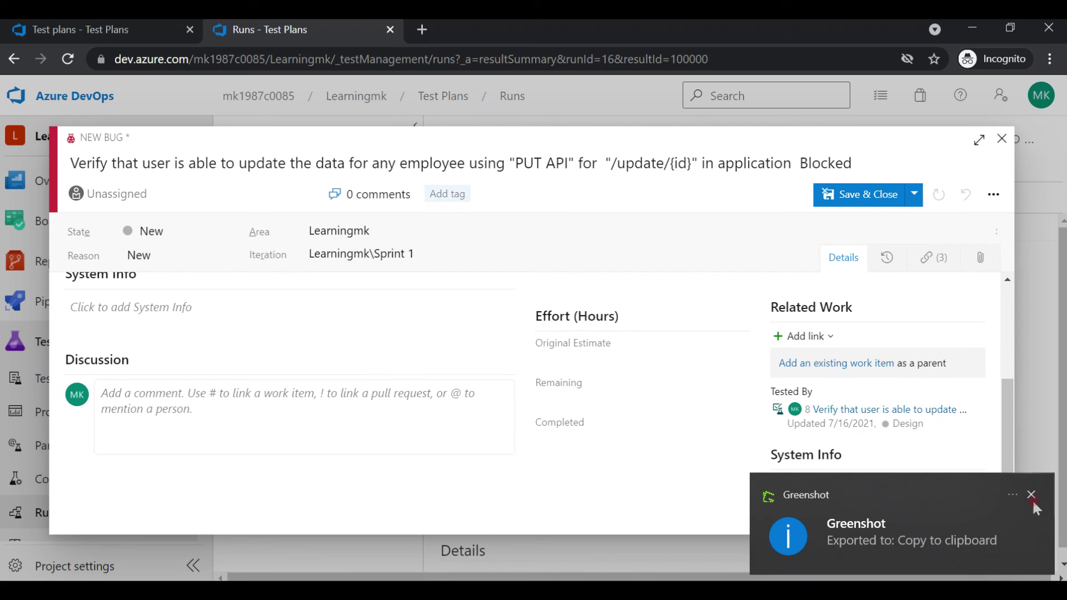
# Paste the screenshot into Repro Steps below the stack trace line
pyautogui.click(199, 315)
pyautogui.moveTo(1009, 444); pyautogui.dragTo(1008, 426)
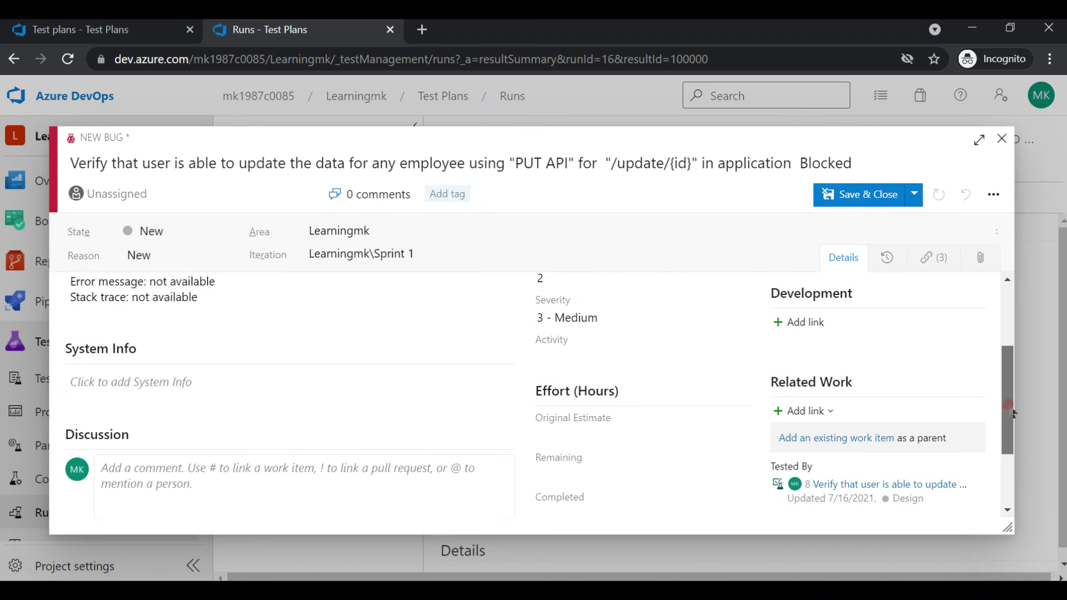
pyautogui.click(254, 461)
pyautogui.hotkey('ctrl', 'v')
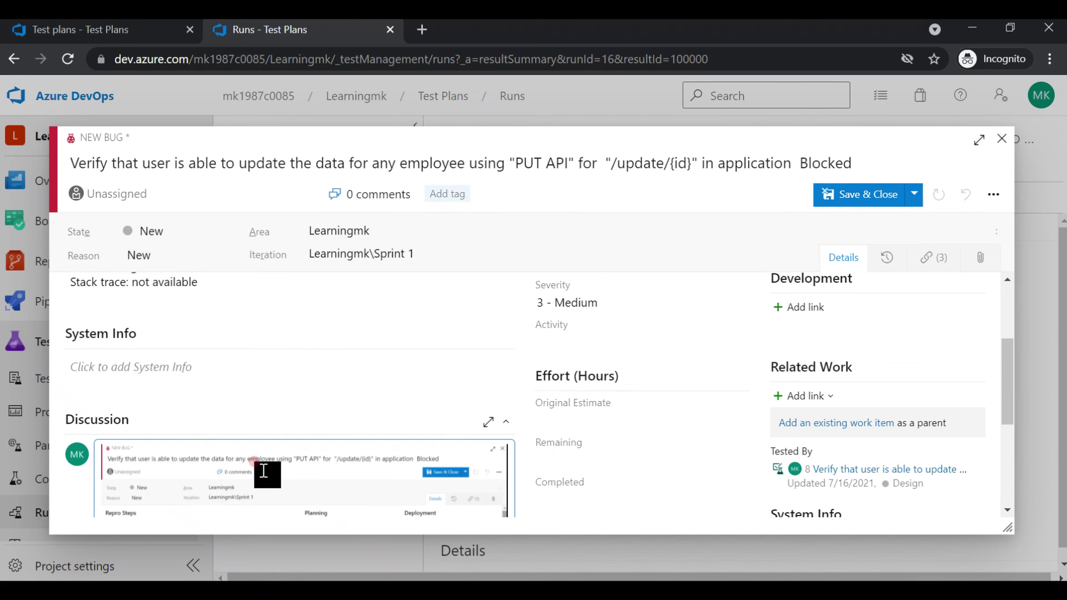
pyautogui.click(160, 377)
pyautogui.hotkey('ctrl', 'v')
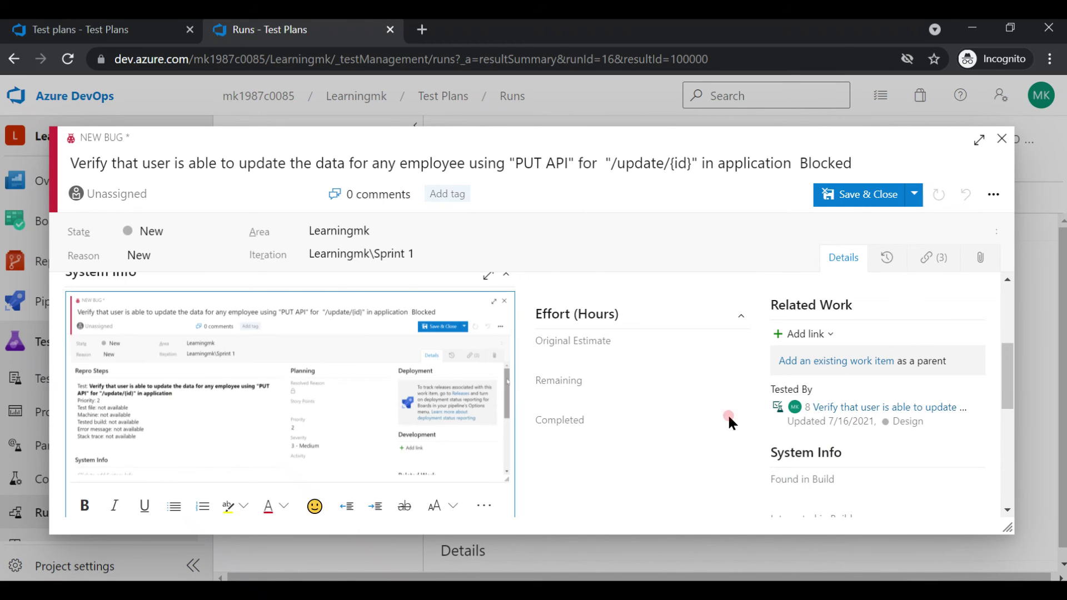
pyautogui.scroll(2, 1008, 362)
pyautogui.click(214, 460)
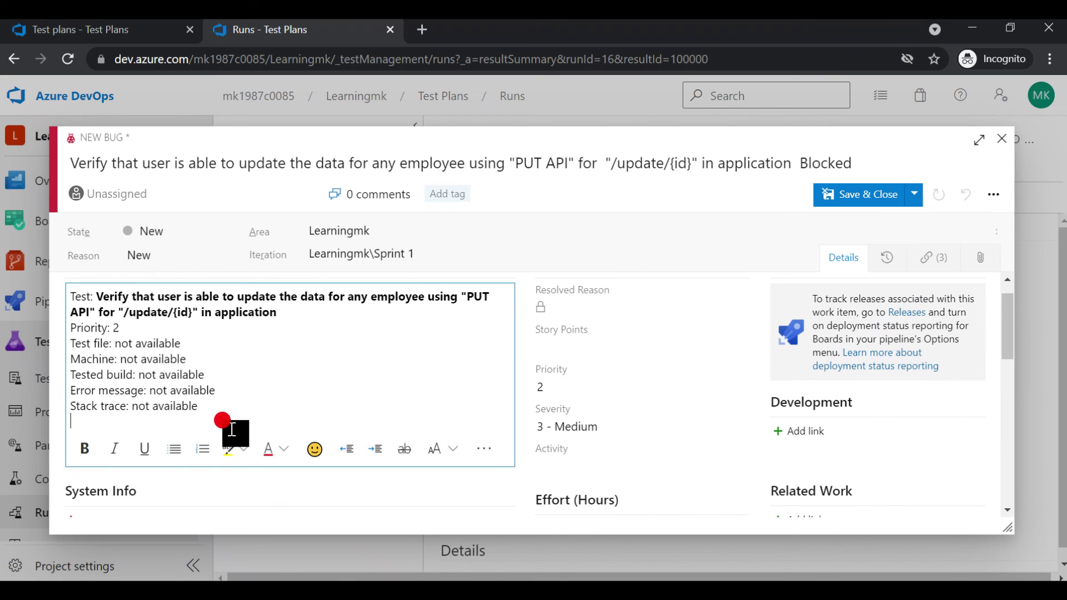
pyautogui.hotkey('ctrl', 'v')
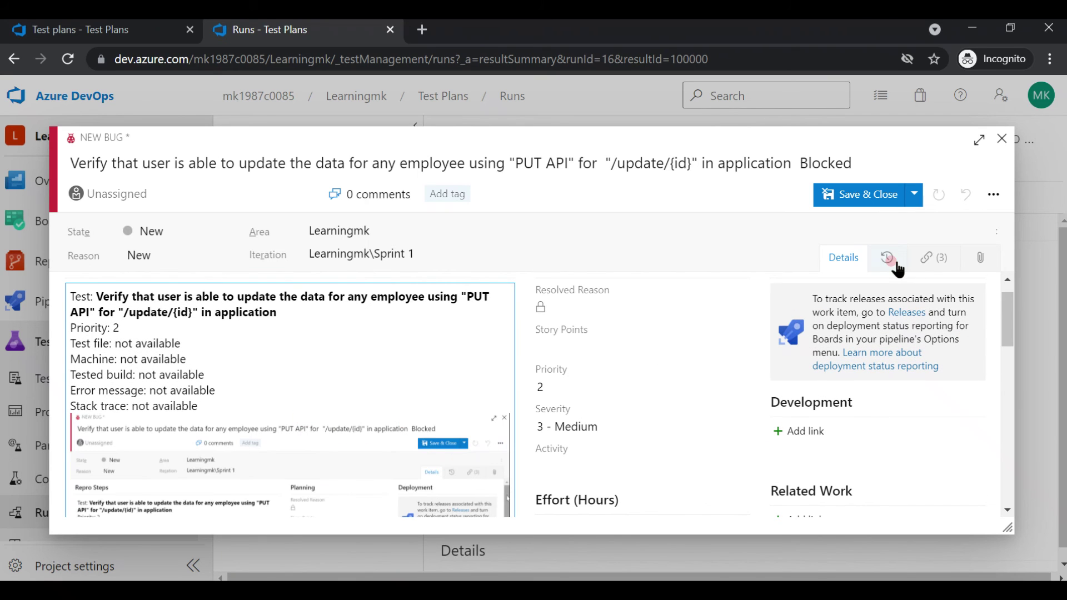
# Review the bug's attachments, its test, test result and Tested By links, and empty history
pyautogui.click(981, 259)
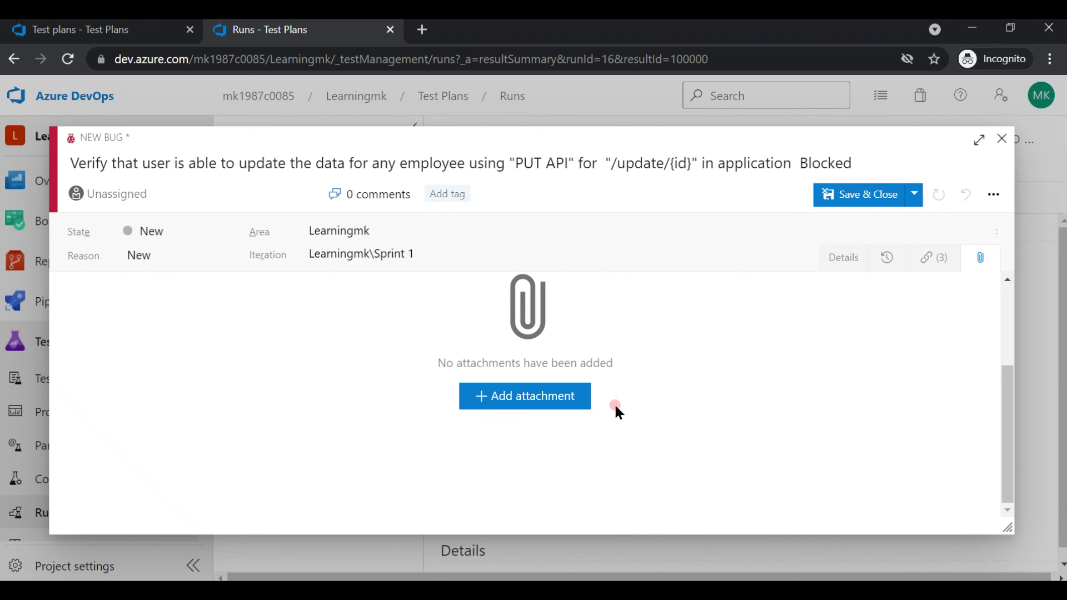
pyautogui.click(933, 258)
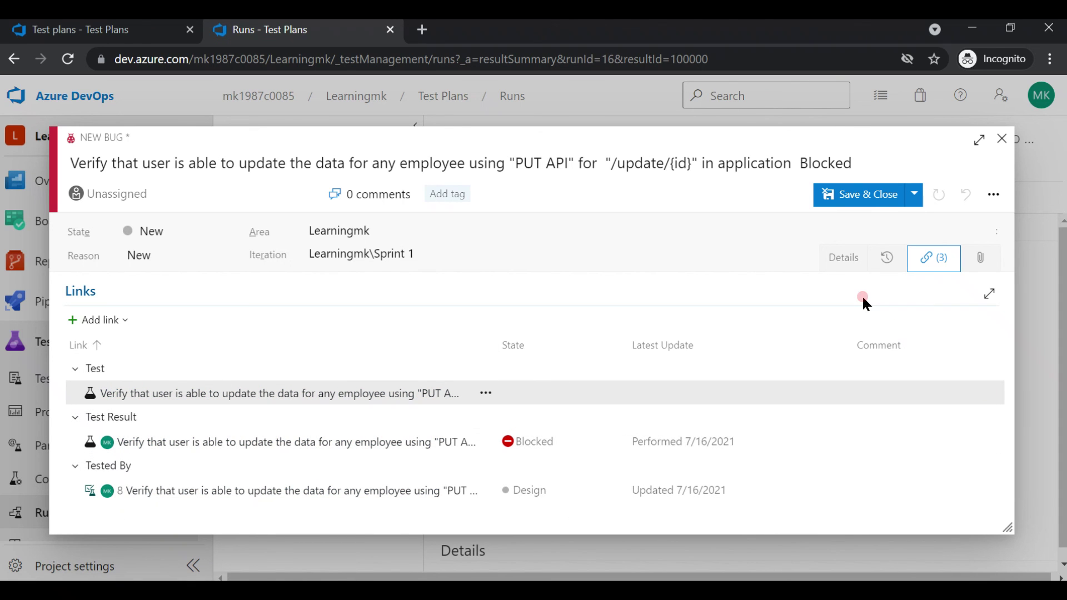
pyautogui.click(843, 256)
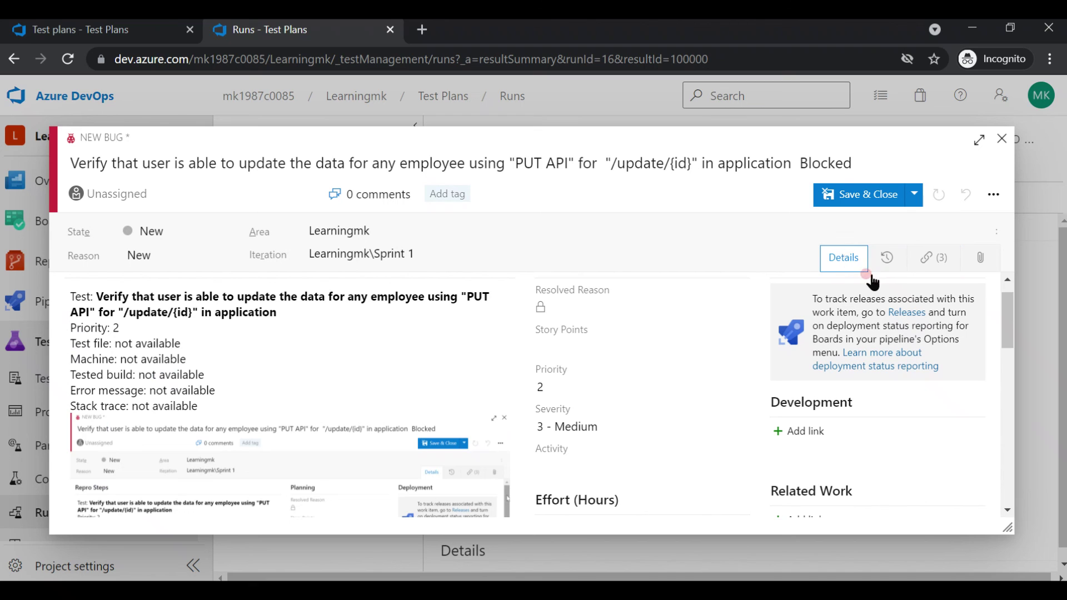
pyautogui.click(887, 259)
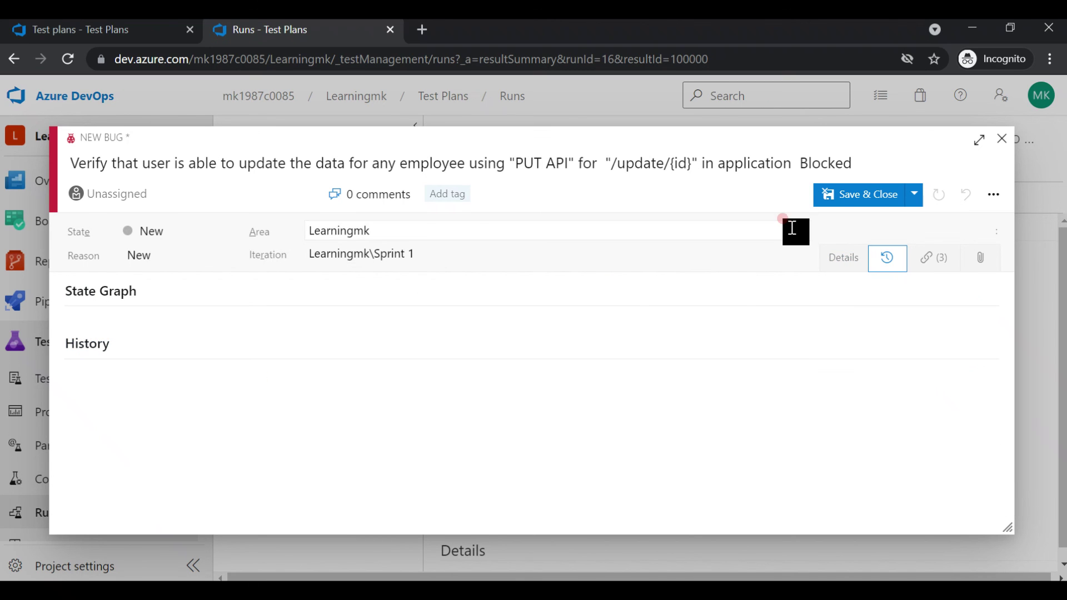
# Save bug 30, reopen it from Linked Items, and highlight its creation entry in History
pyautogui.click(867, 195)
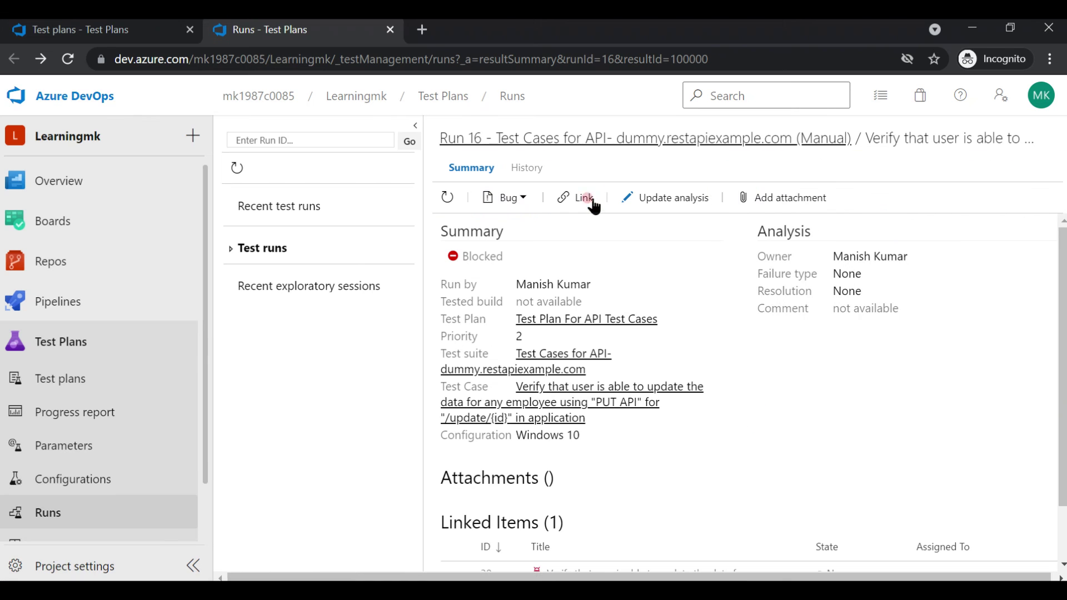
pyautogui.click(515, 202)
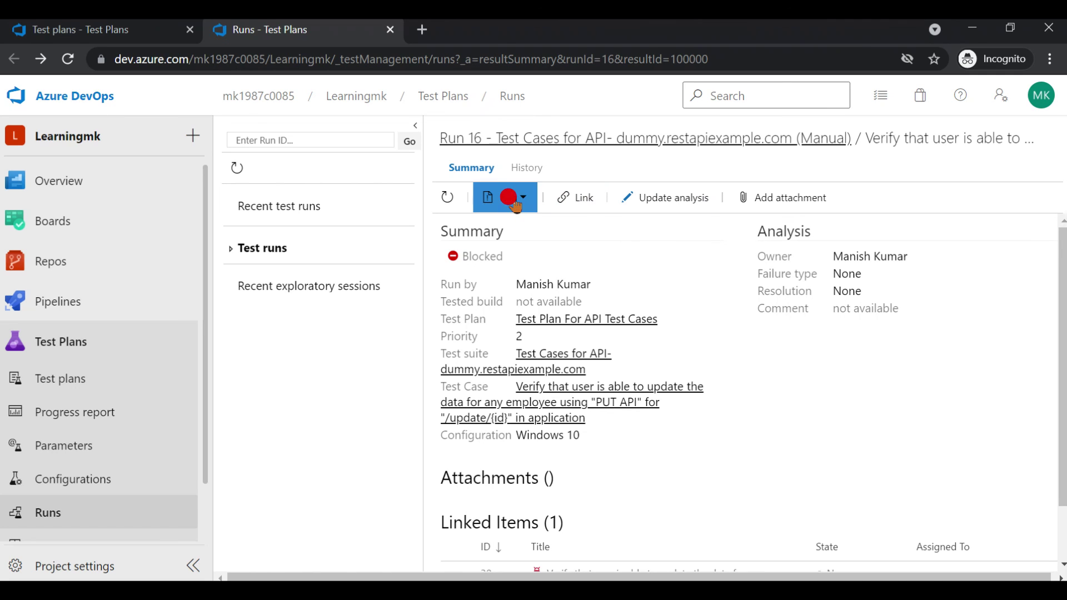
pyautogui.scroll(-2, 778, 461)
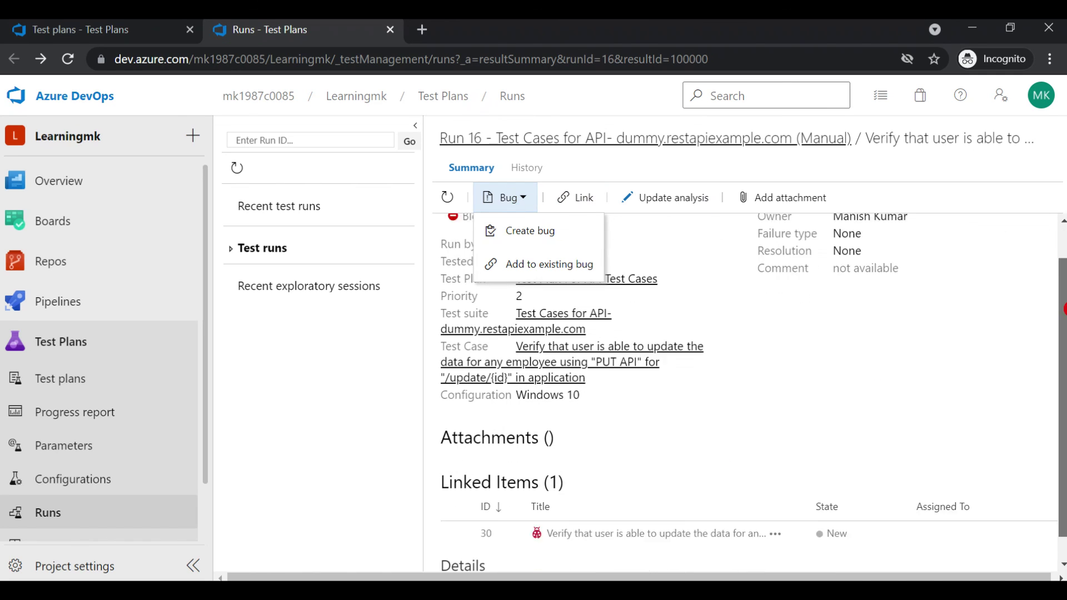
pyautogui.click(584, 507)
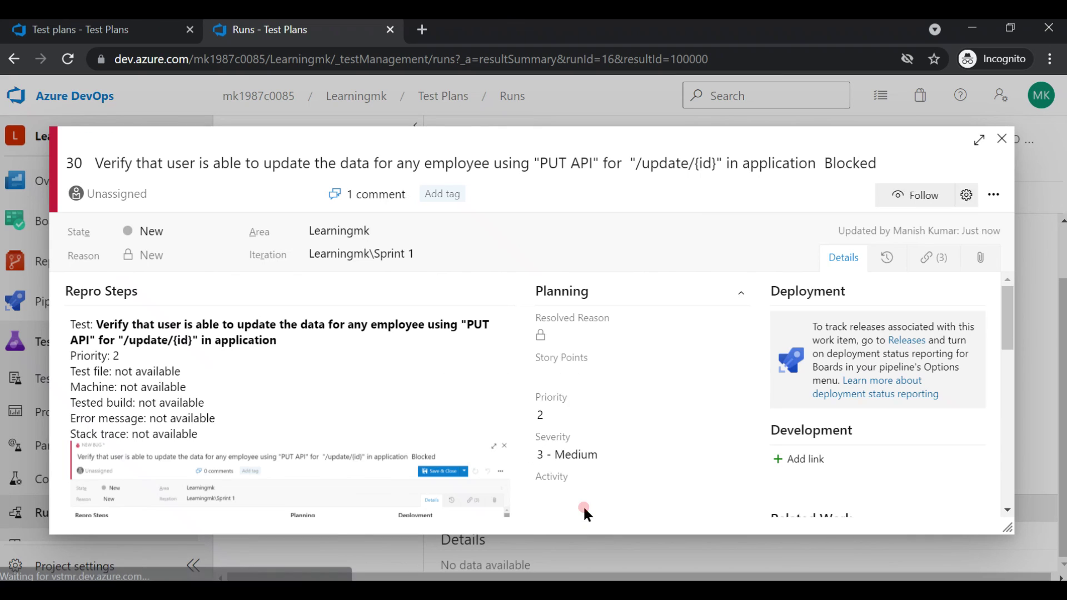
pyautogui.click(890, 262)
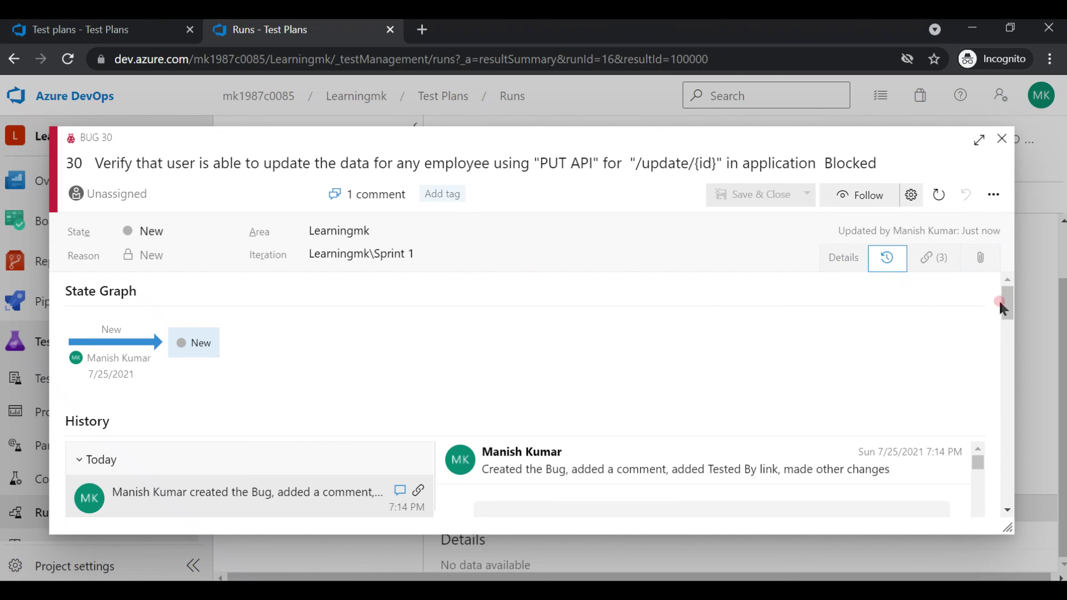
pyautogui.moveTo(1000, 307); pyautogui.dragTo(1007, 323)
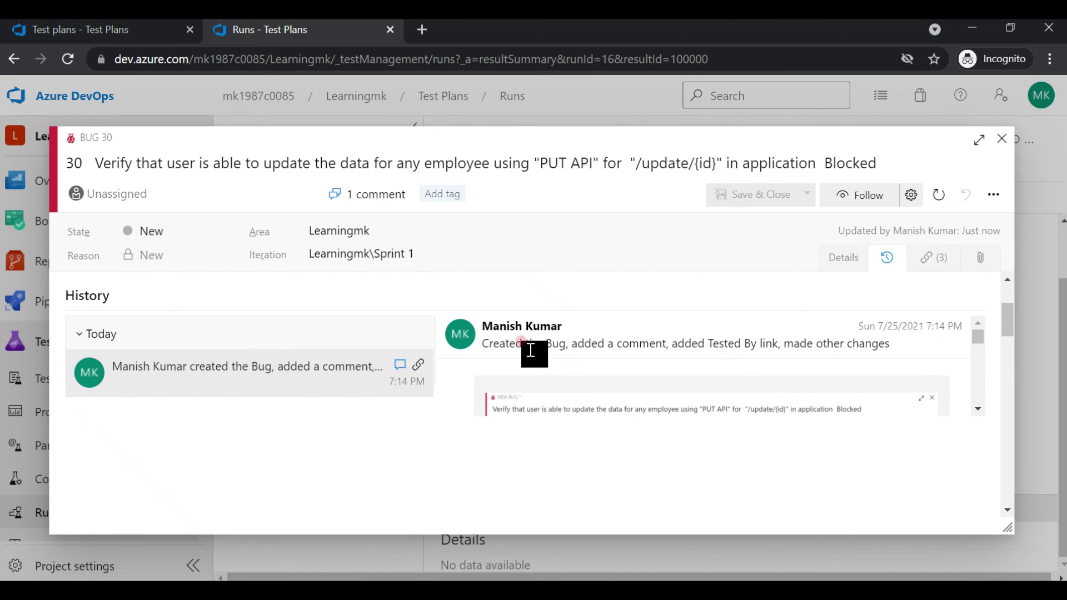
pyautogui.moveTo(484, 344)
pyautogui.mouseDown()
pyautogui.moveTo(807, 358)
pyautogui.moveTo(891, 345)
pyautogui.mouseUp()
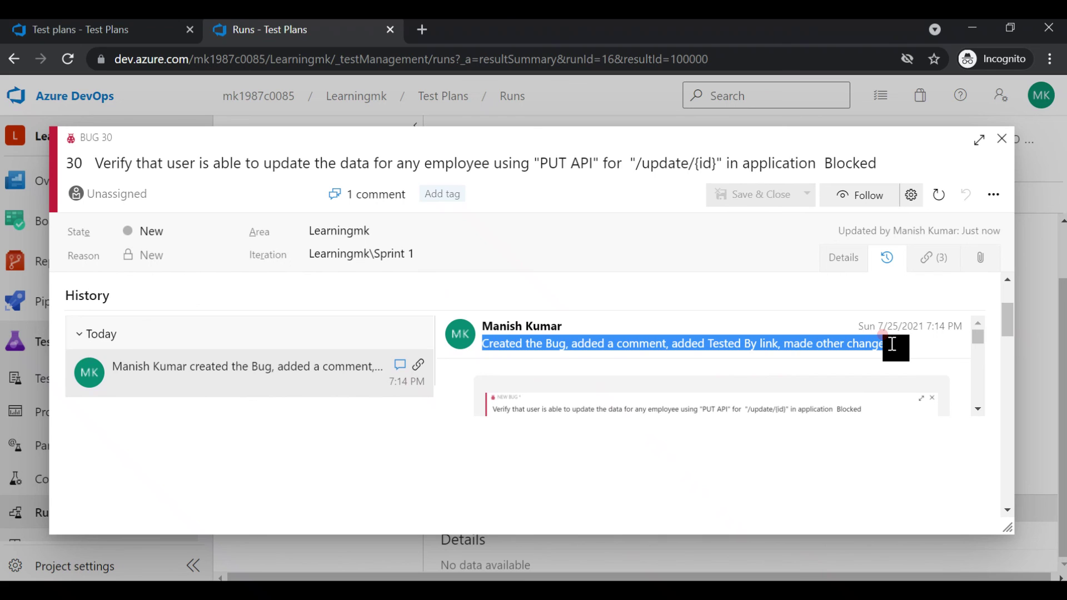